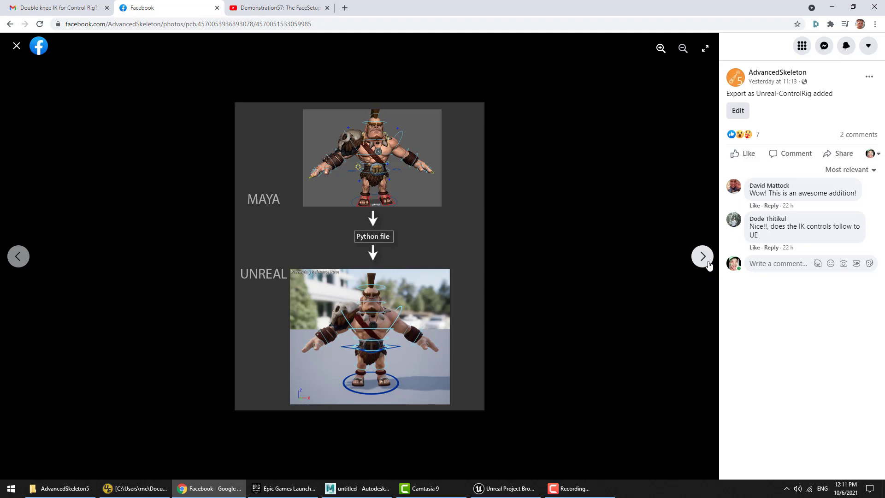
- View the ControlRig export instructions image in the AdvancedSkeleton post and close the photo viewer
click(707, 261)
click(708, 262)
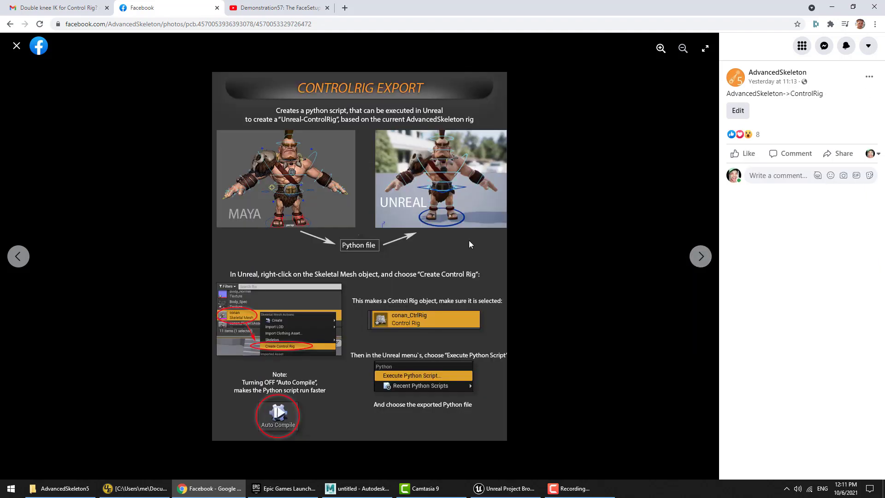
key(Escape)
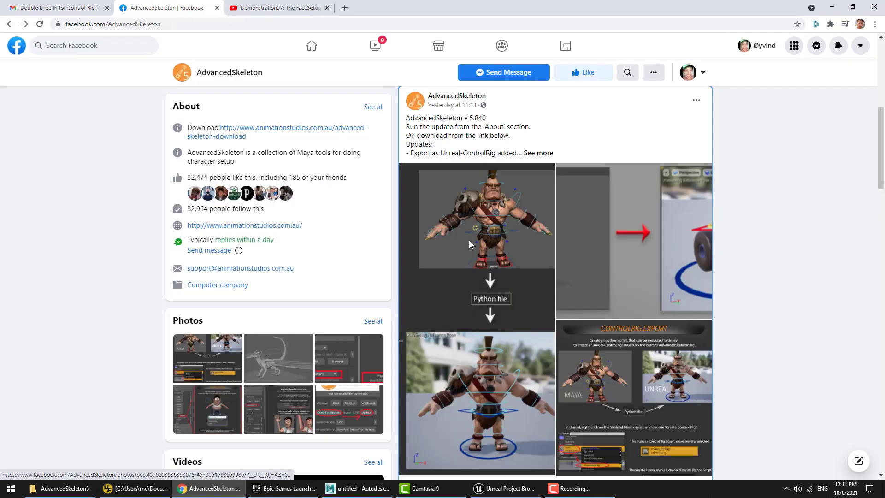
- Switch to Maya and open the AdvancedSkeleton 5 tool
click(424, 488)
click(283, 488)
click(359, 488)
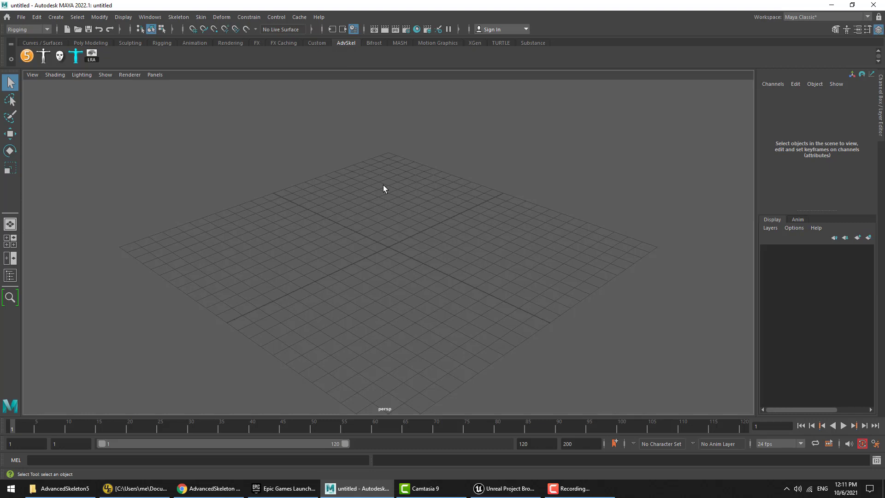
click(29, 60)
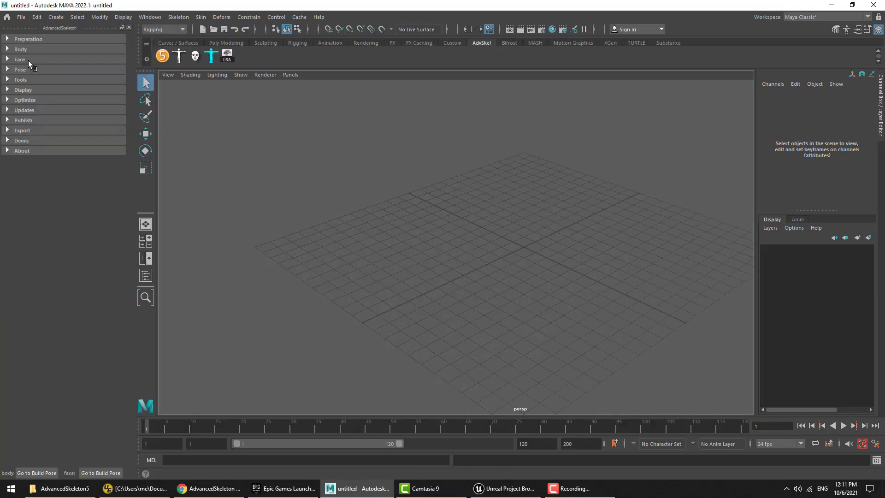
- Open the conan demo character from AdvancedSkeleton's demo rigs
click(23, 140)
click(40, 171)
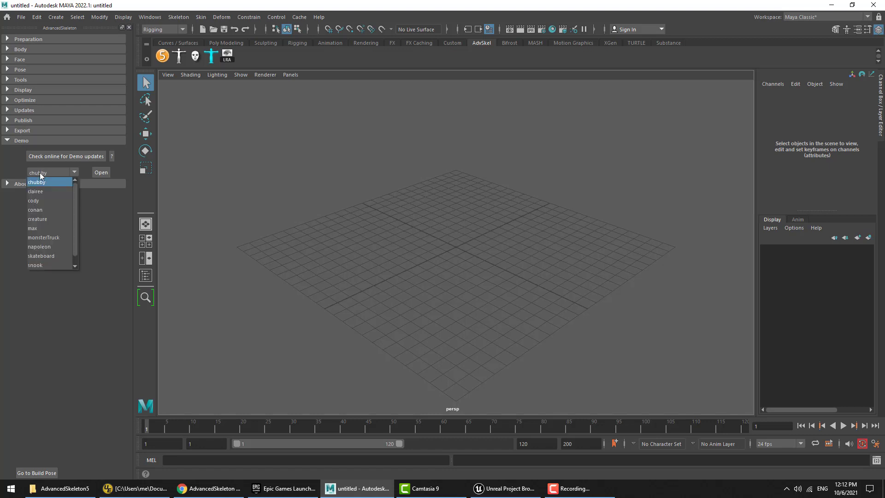
click(51, 210)
click(18, 141)
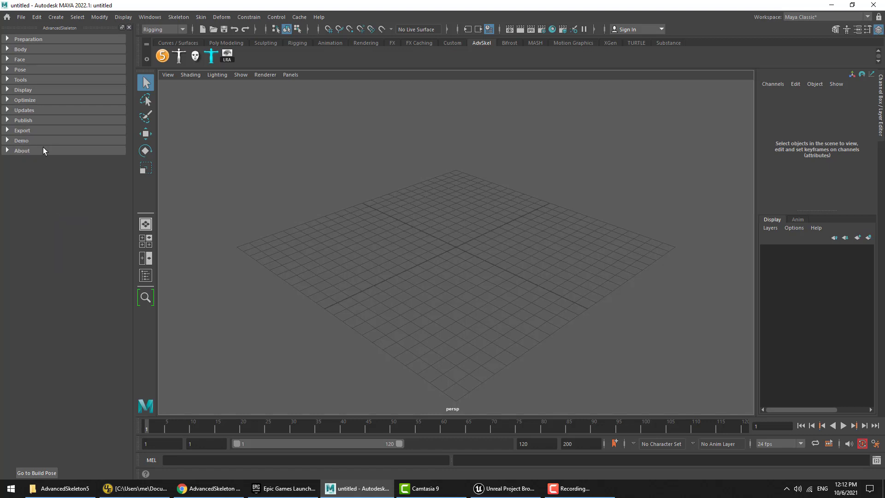
click(27, 141)
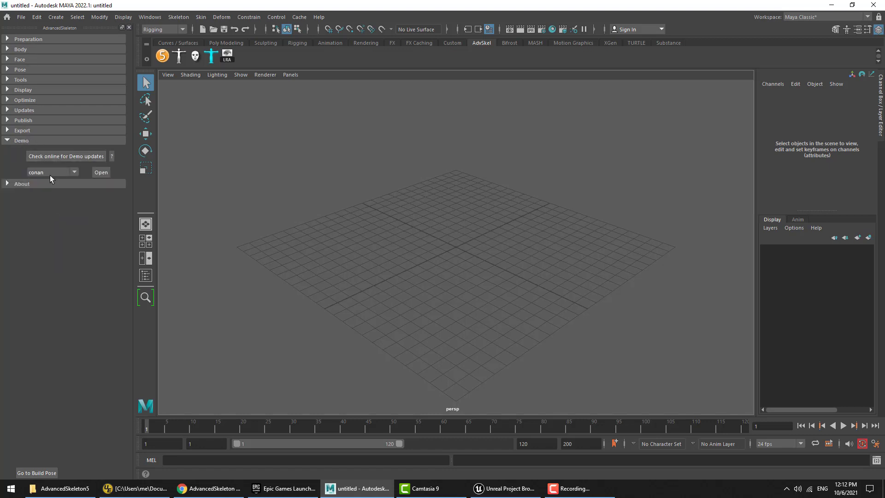
click(96, 173)
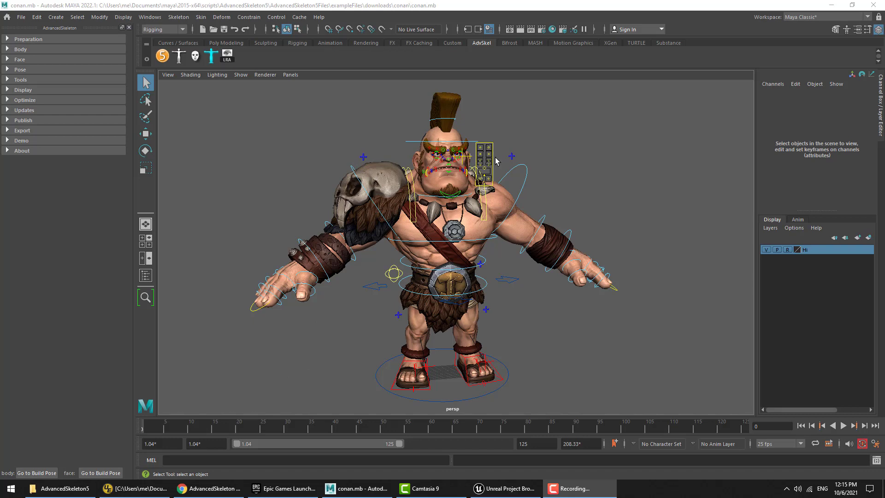
- Inspect the channels of the facial control box beside the head, then clear the selection
click(492, 170)
click(493, 175)
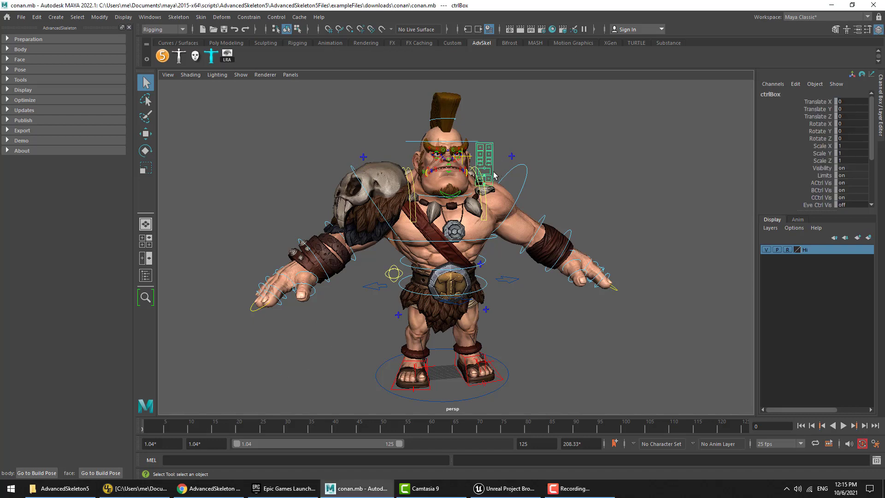
click(314, 335)
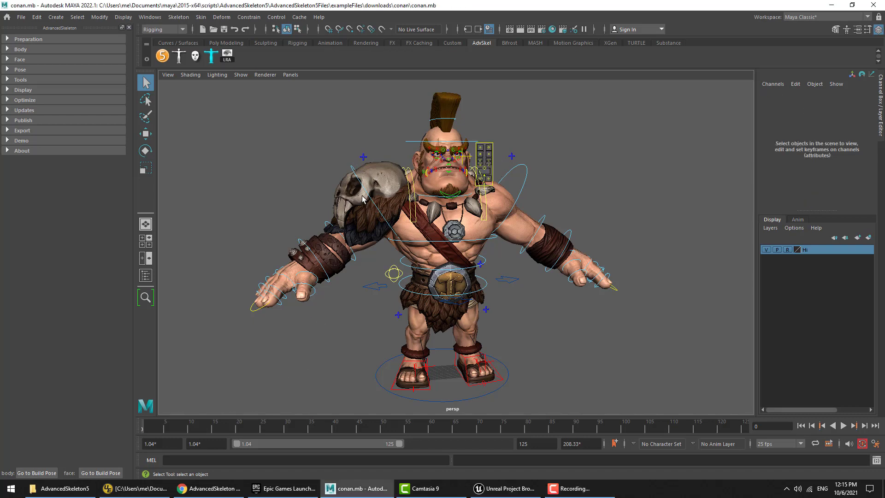
- Try the FKIKBlend attribute on the right arm's FK/IK control and undo the change
click(364, 157)
click(817, 102)
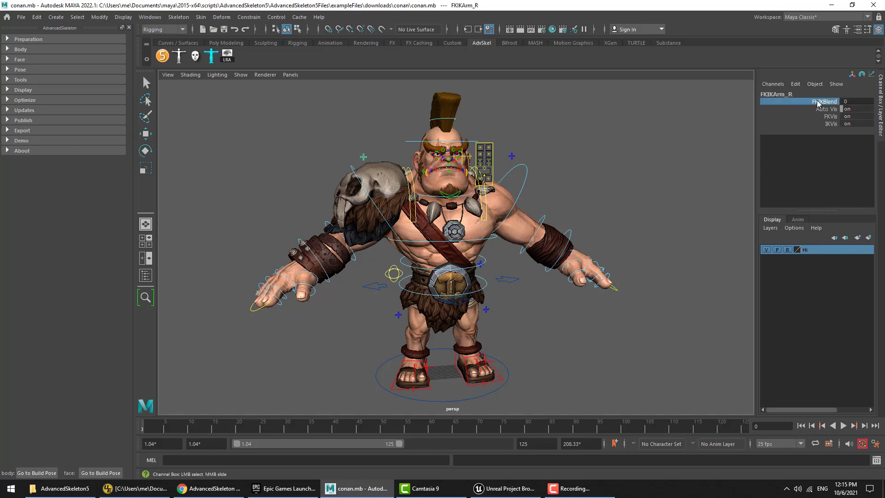
mouse_move(646, 200)
middle_down()
mouse_move(654, 200)
mouse_move(630, 198)
middle_up()
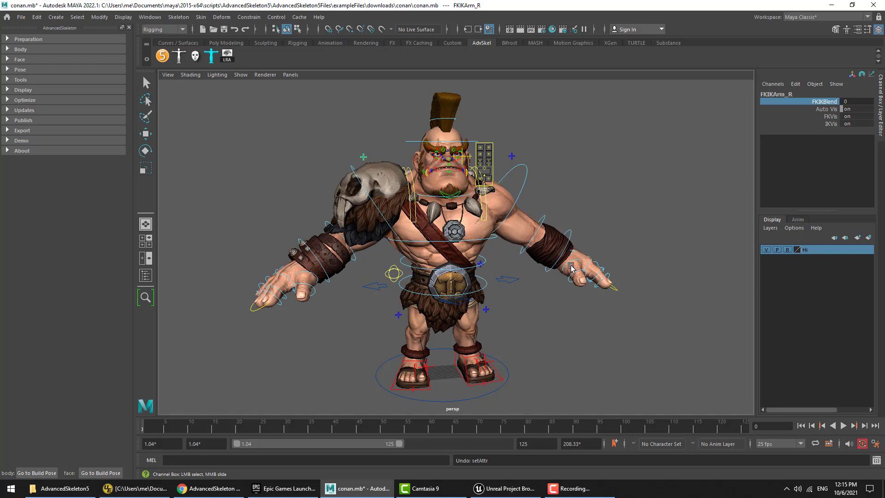
click(325, 330)
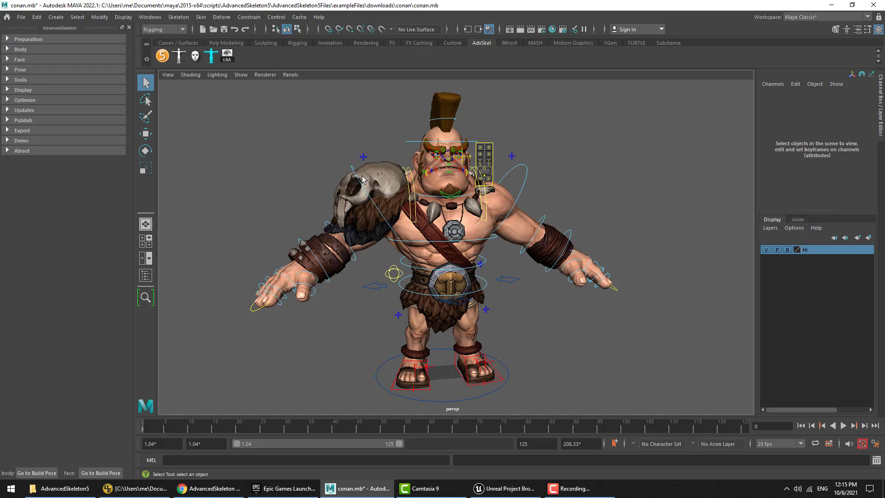
- Try blending both arms from FK to IK together with the FKIKBlend attribute of their FK/IK controls
click(363, 157)
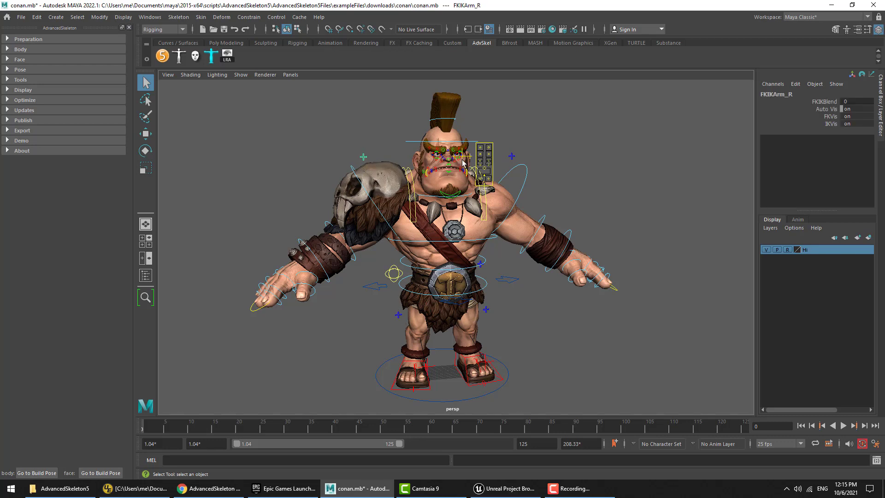
click(511, 156)
click(820, 102)
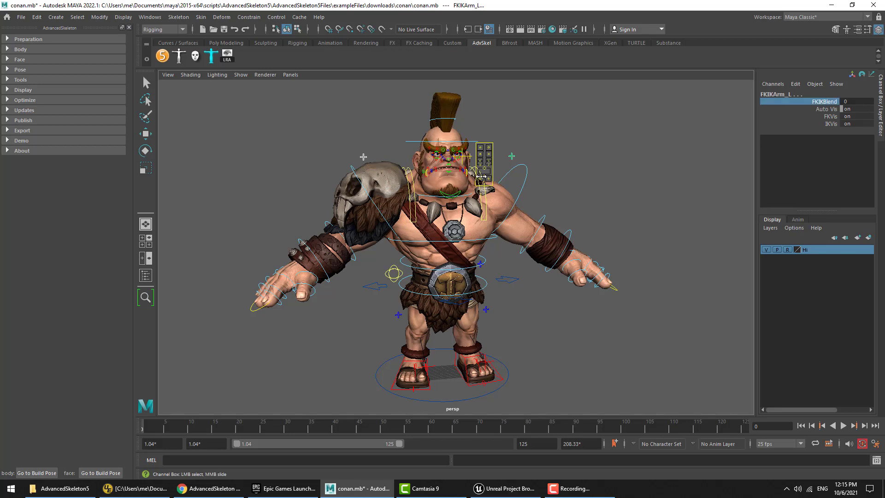
middle_drag(482, 176, 708, 189)
click(652, 90)
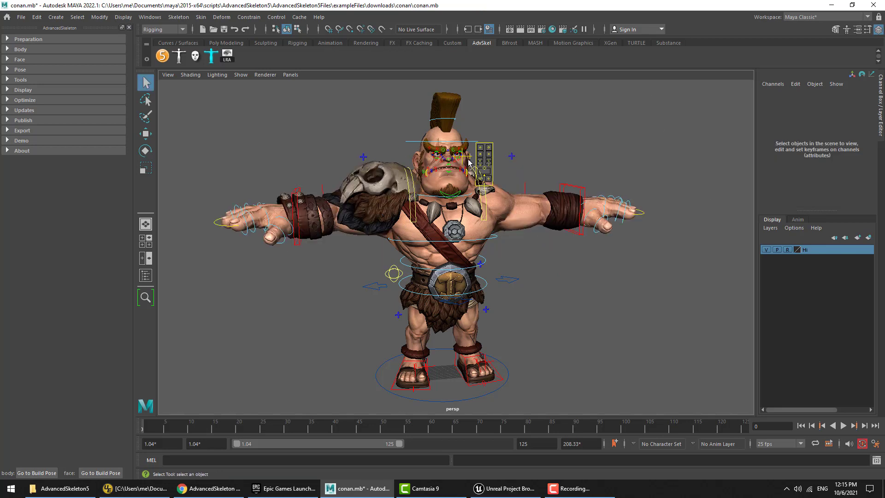
- Undo the FK/IK blend changes on both arms
key(ctrl+z)
key(ctrl+z)
key(ctrl+z)
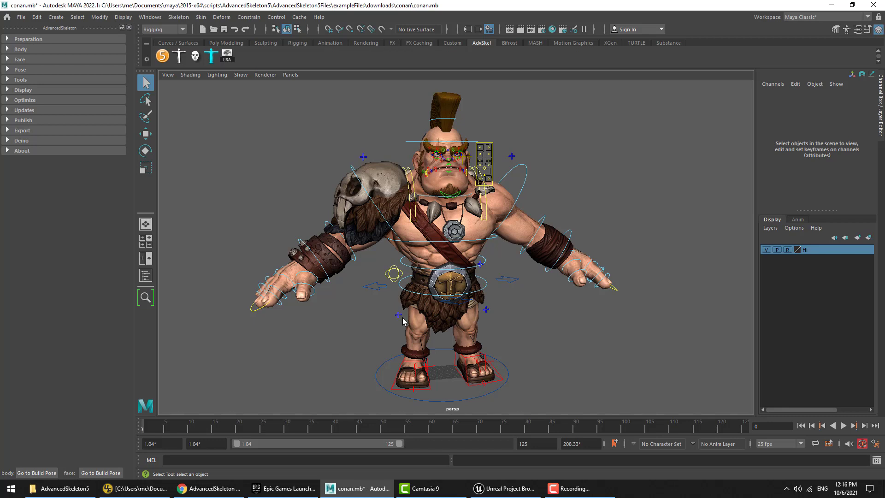
- Run AdvancedSkeleton's FBX export and save the character as conan in the Desktop demo folder
click(32, 132)
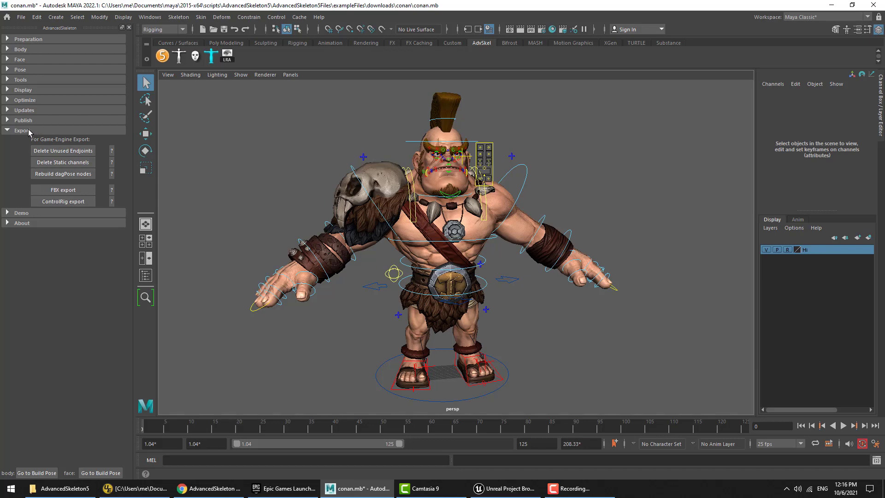
click(68, 191)
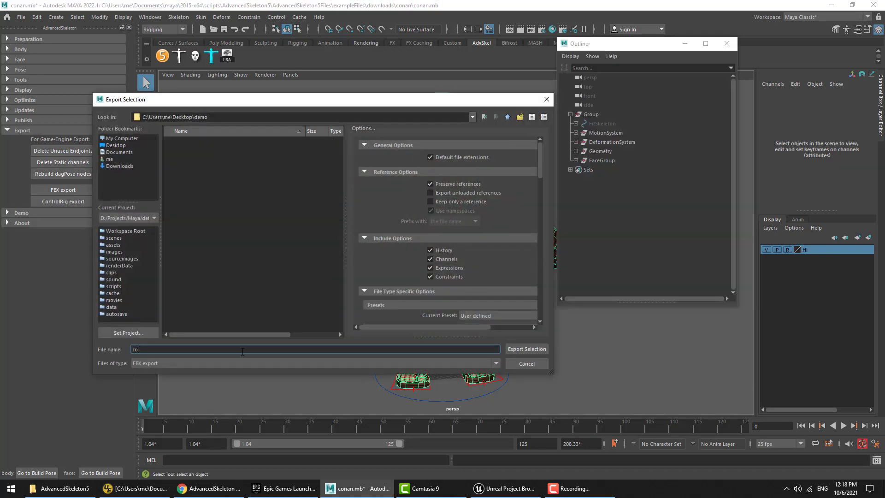
text(conan)
click(523, 347)
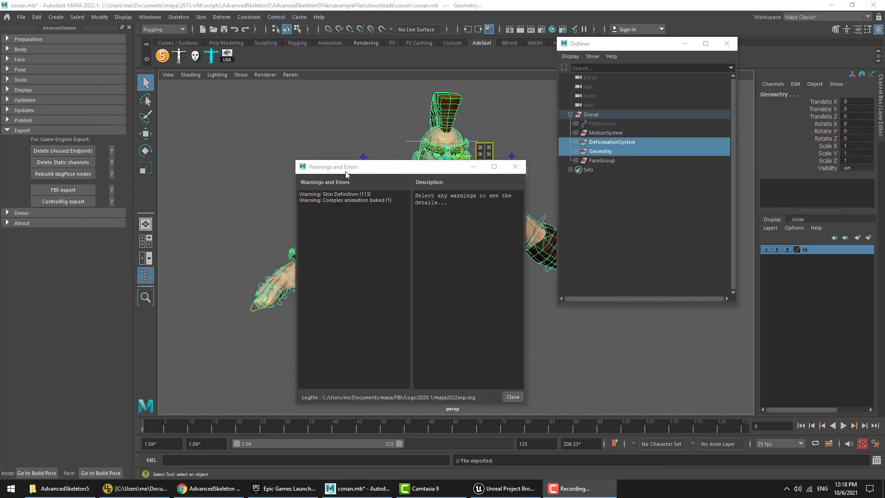
- Read the details of the complex animation and skin definition export warnings, then dismiss them
click(330, 201)
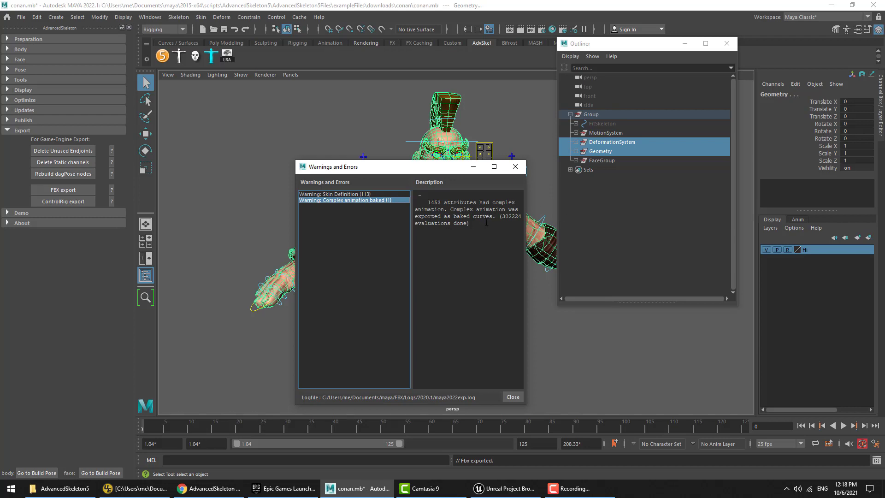
click(334, 194)
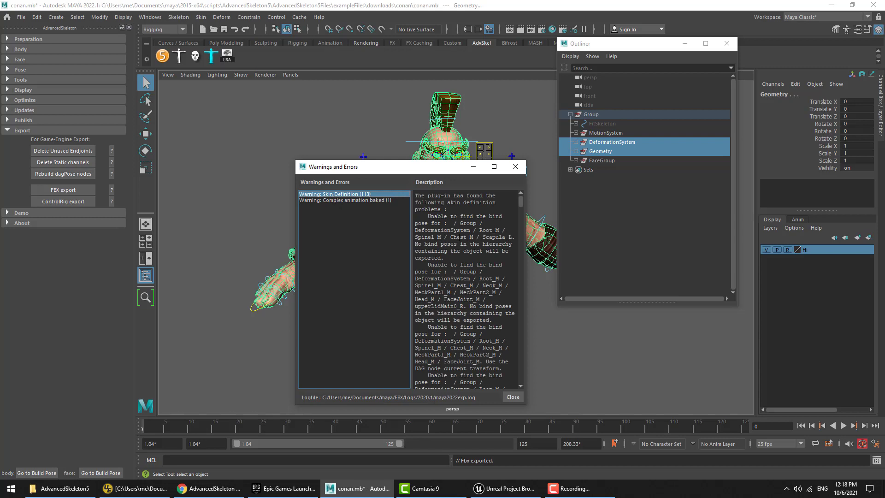
drag(444, 209, 457, 264)
scroll(452, 258, down, 2)
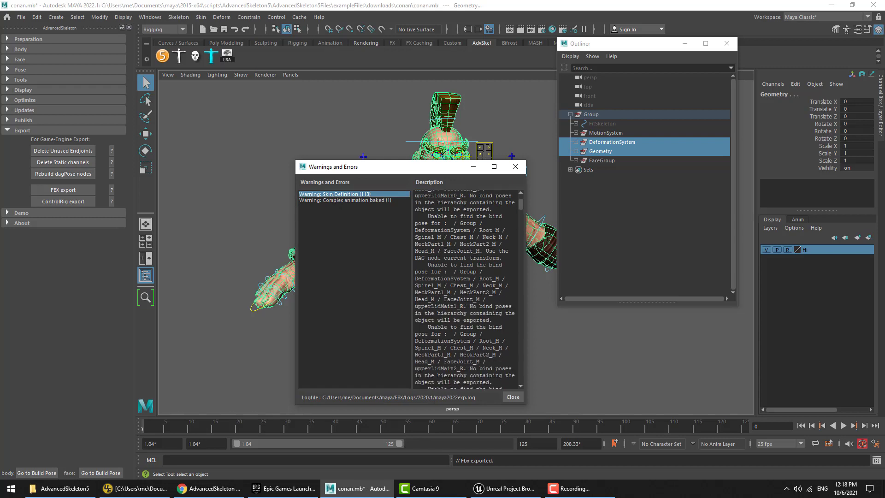
scroll(454, 272, up, 4)
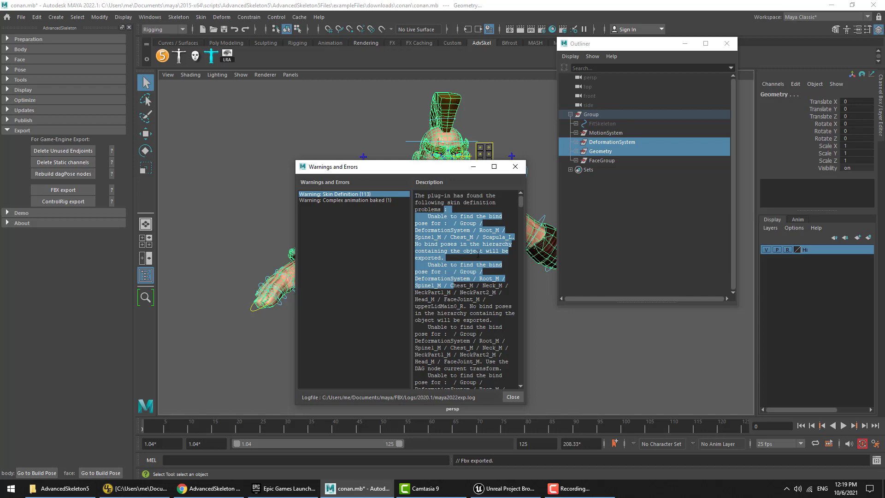
drag(440, 212, 430, 209)
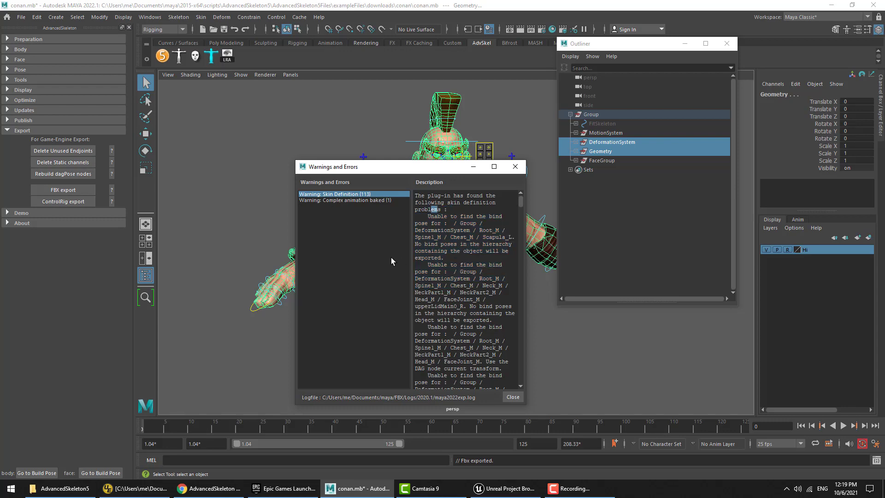
click(515, 166)
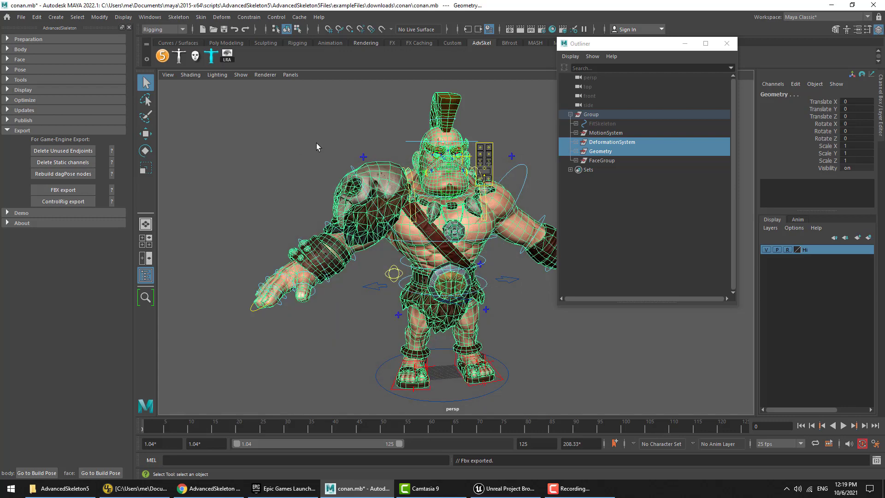
- Rebuild the rig's dagPose nodes and export the character as FBX again, replacing conan.fbx
click(316, 143)
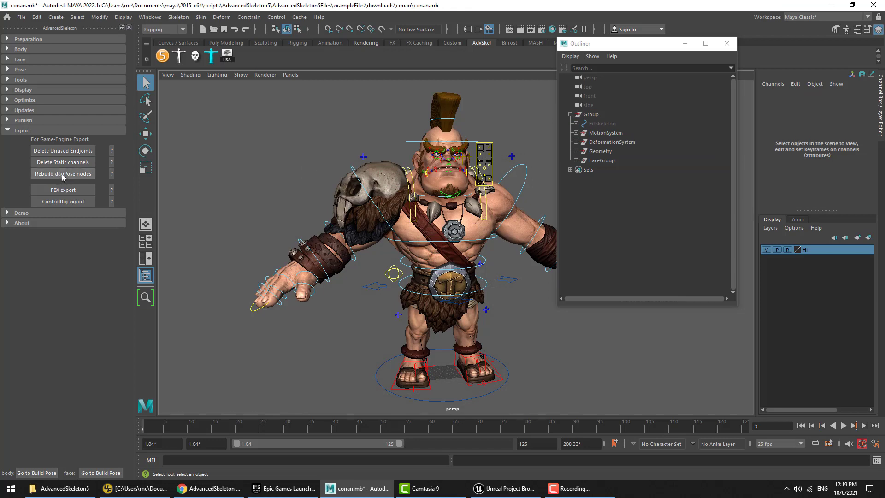
click(63, 177)
click(65, 191)
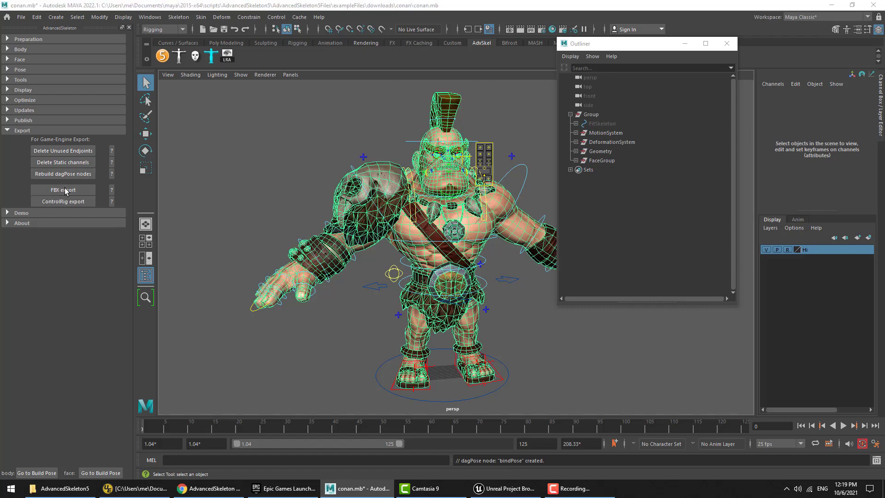
double_click(184, 142)
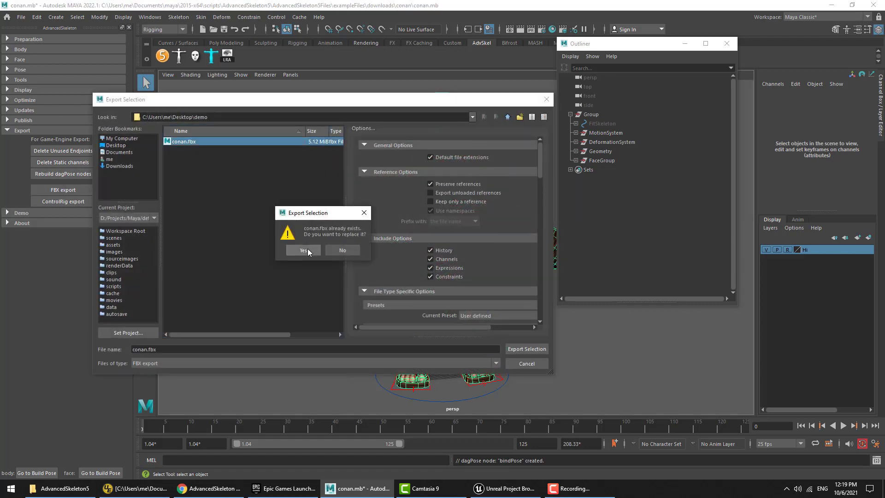
click(306, 249)
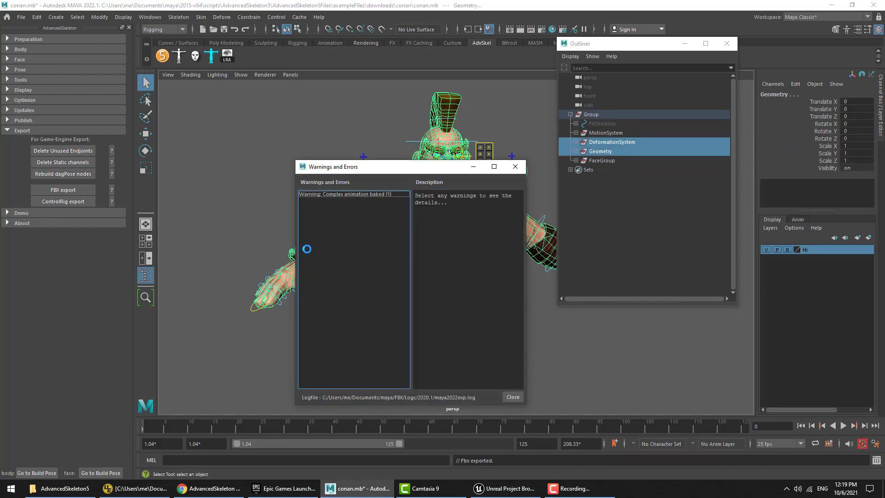
click(513, 397)
click(497, 350)
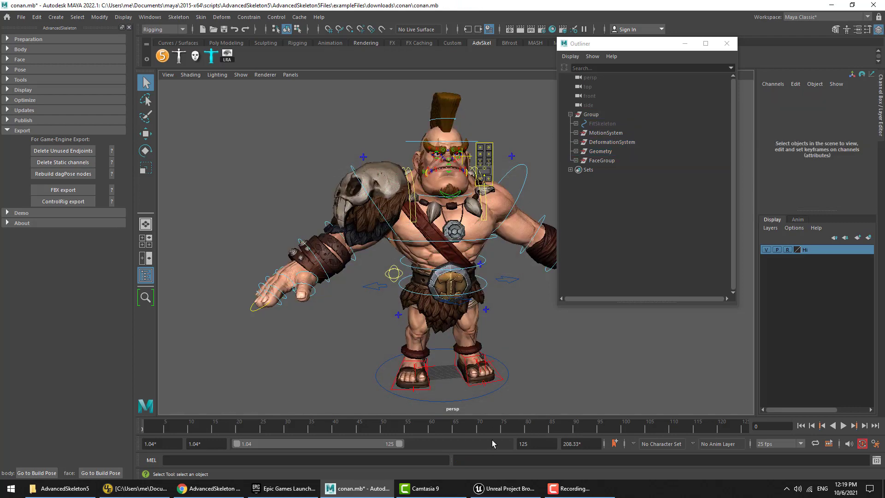
- Switch to the Unreal project and import all of conan.fbx from the demo folder into the Import folder, dismissing the import log
mouse_move(510, 487)
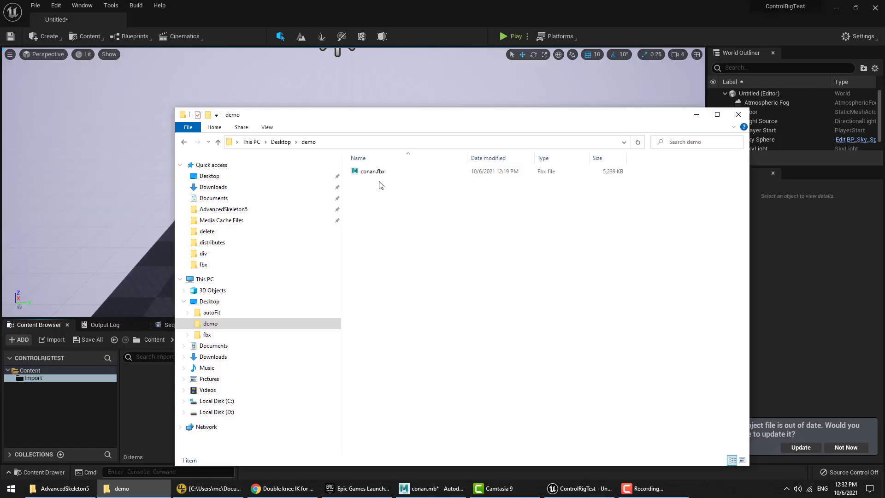
drag(366, 174, 149, 408)
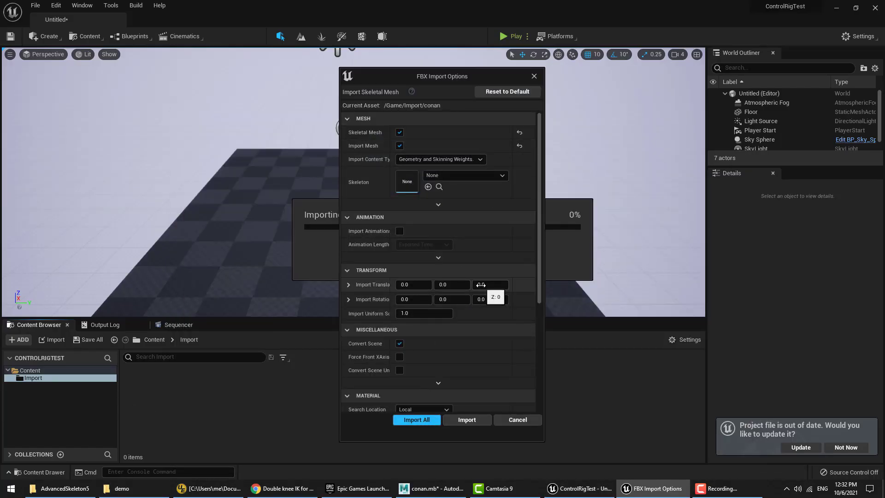
click(424, 421)
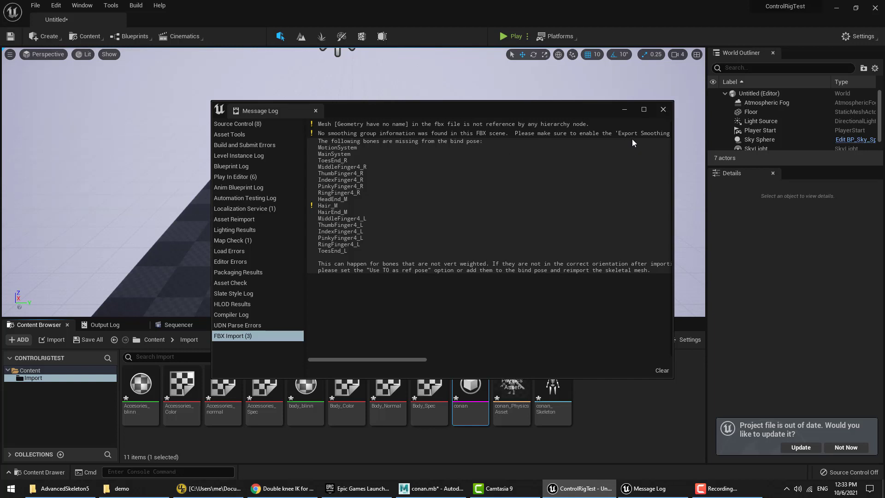
click(662, 109)
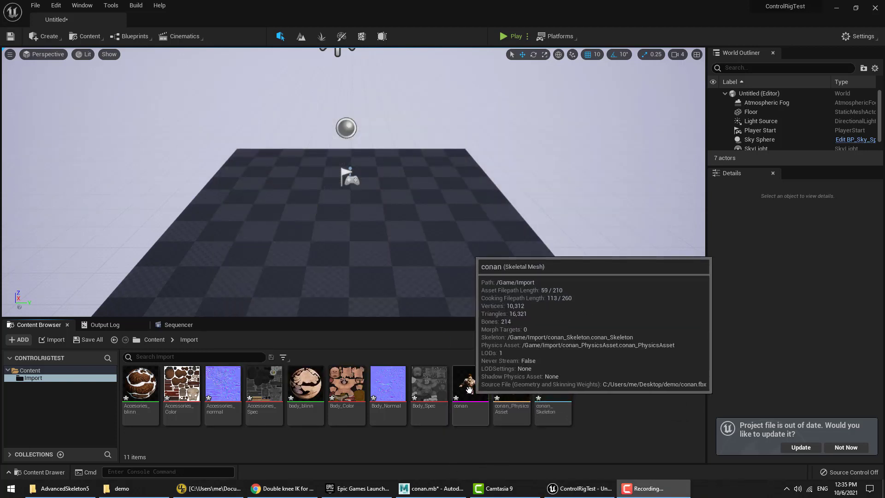
- Place the conan skeletal mesh on the level floor, inspect it from an angle, and delete it from the level
drag(469, 390, 344, 240)
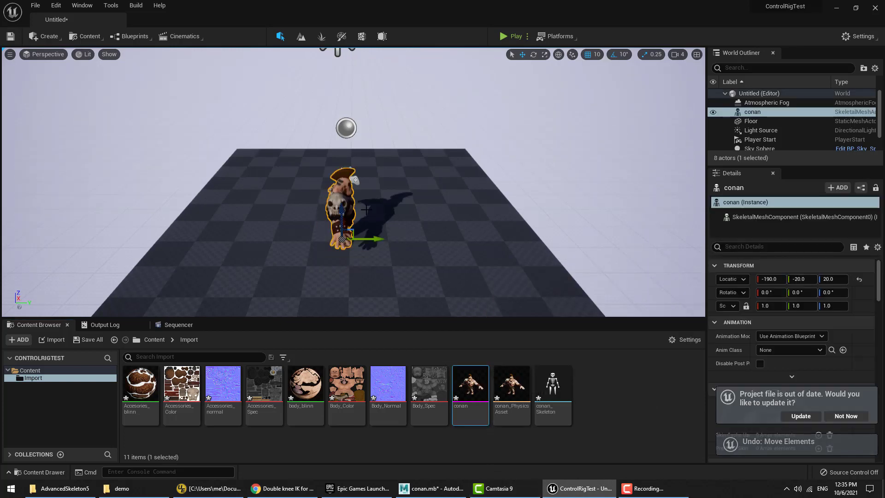
key(f)
alt+drag(343, 239, 182, 203)
click(750, 137)
click(748, 113)
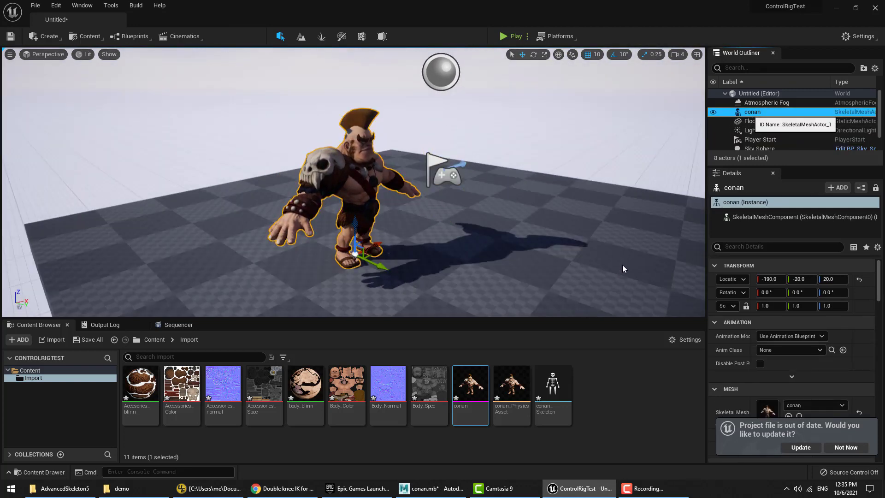
key(Delete)
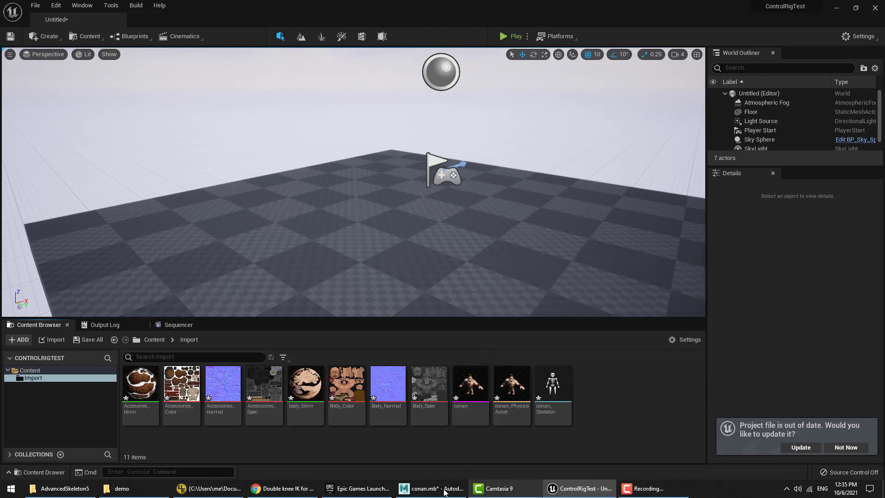
- Switch to Maya and read AdvancedSkeleton's help for the ControlRig export
click(428, 491)
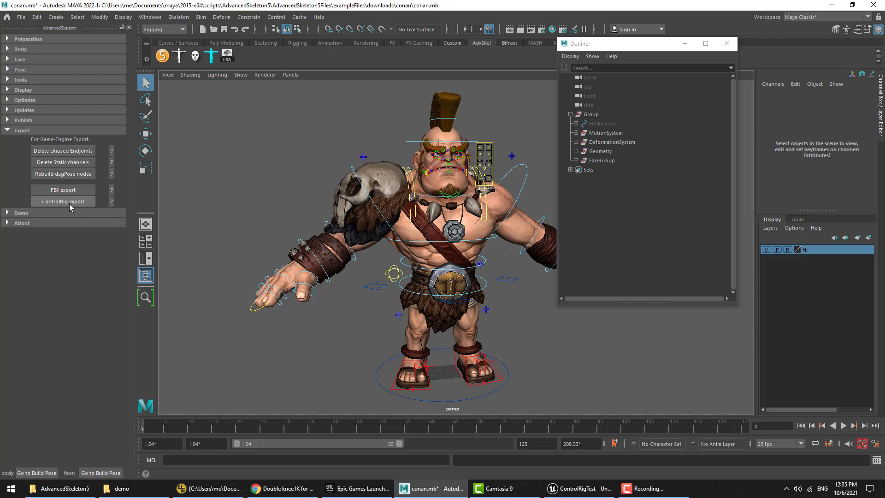
click(112, 202)
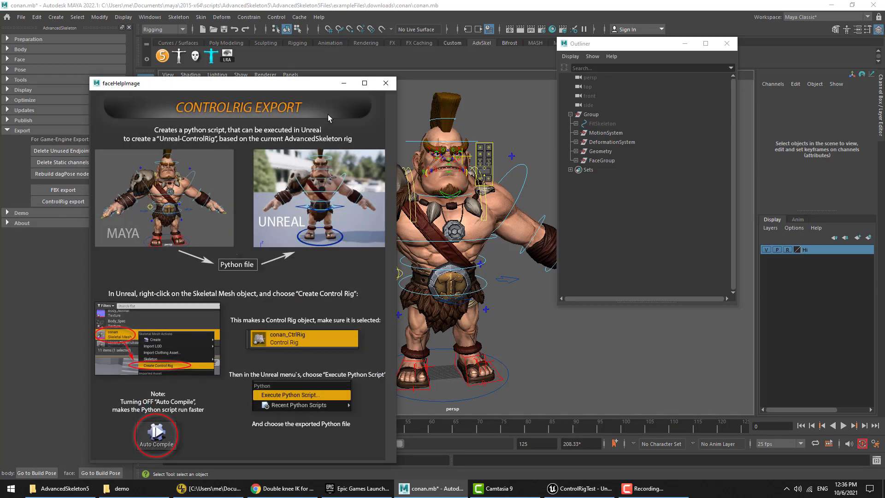
click(385, 84)
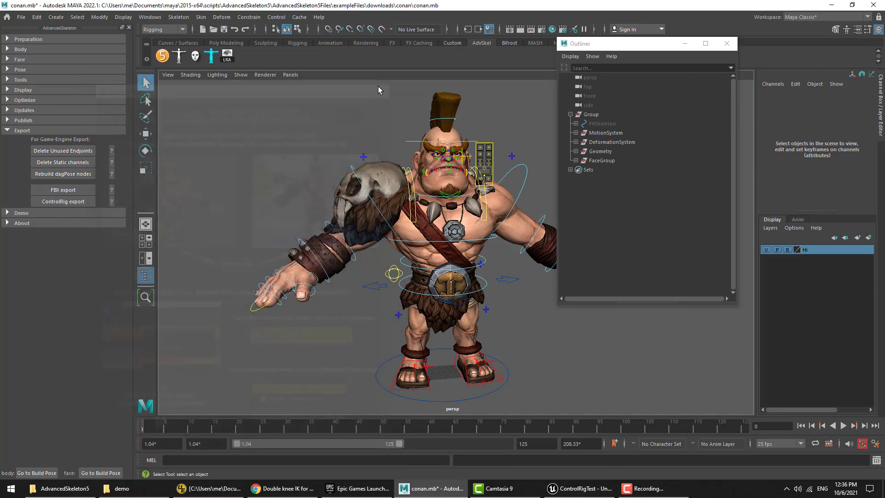
- Run the ControlRig export, save the Python script as conan in the Desktop demo folder, and check the file there
click(60, 203)
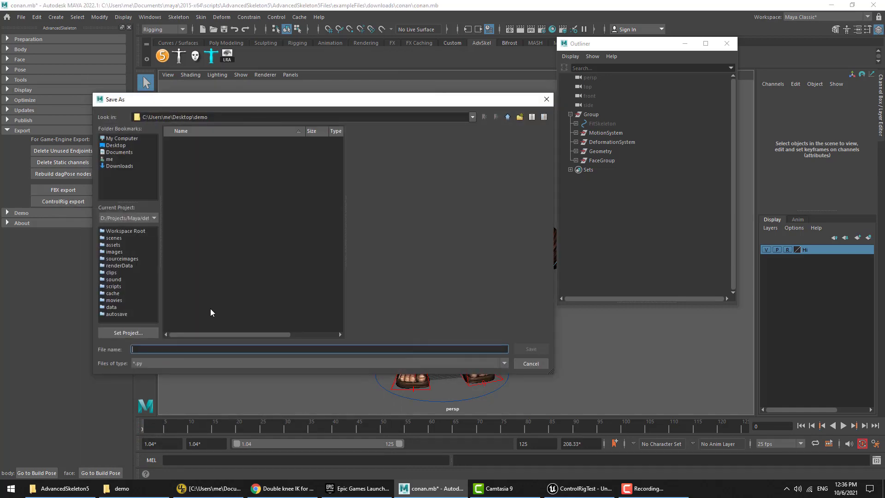
drag(221, 99, 235, 94)
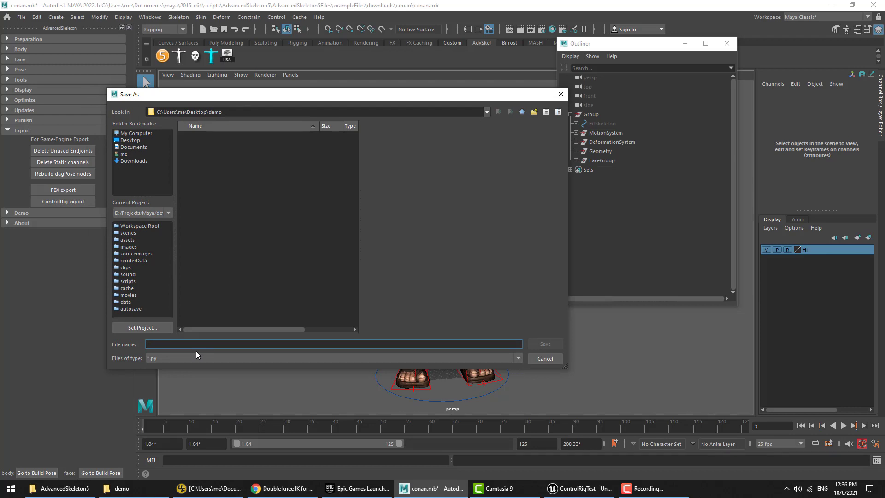
text(conan)
click(552, 345)
click(129, 485)
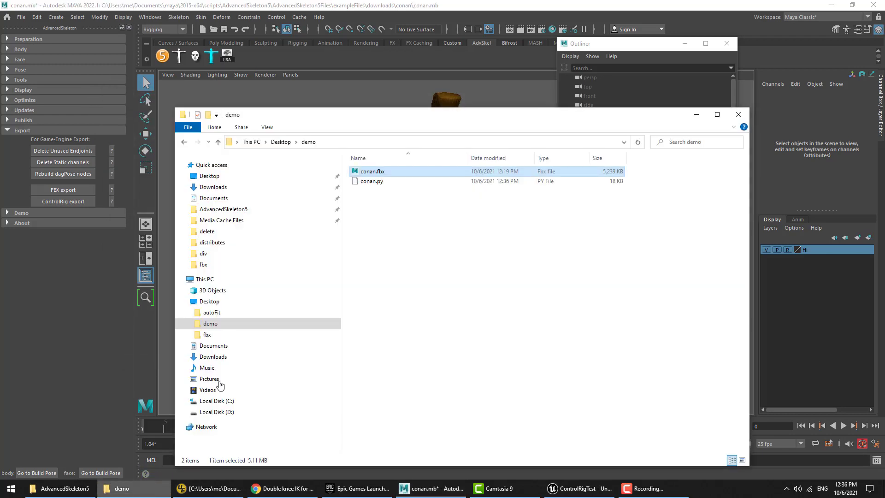
click(377, 183)
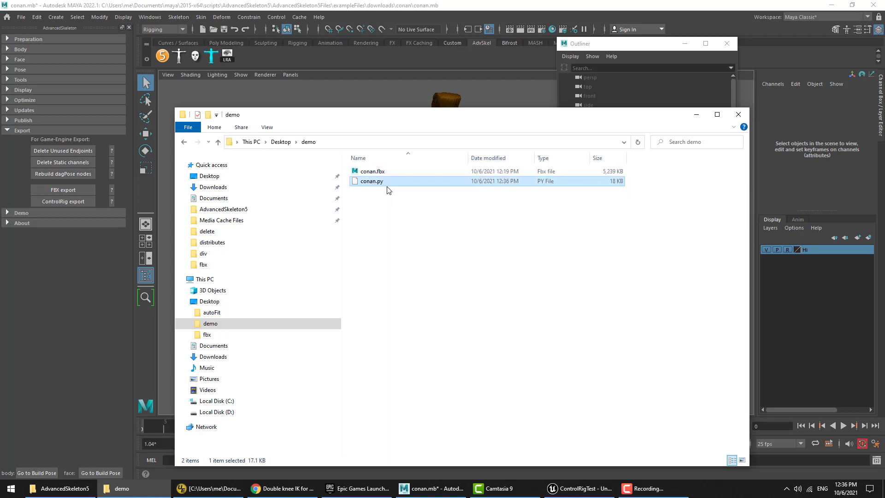
click(696, 116)
- Look at the conan asset in Unreal, then reread Maya's ControlRig export help on creating the Control Rig
click(580, 488)
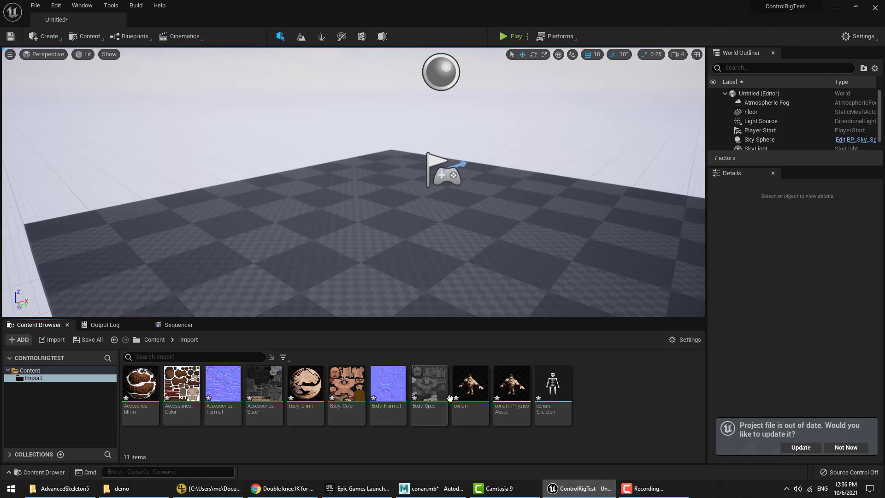
mouse_move(471, 382)
click(431, 489)
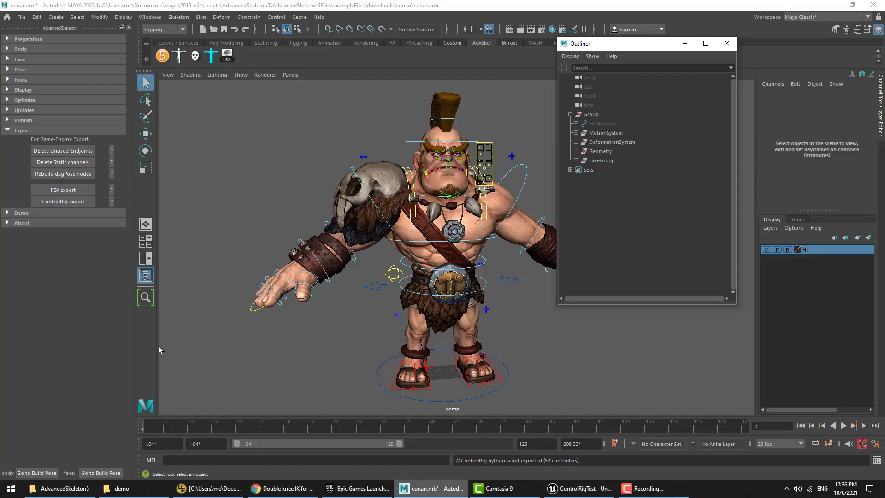
click(112, 201)
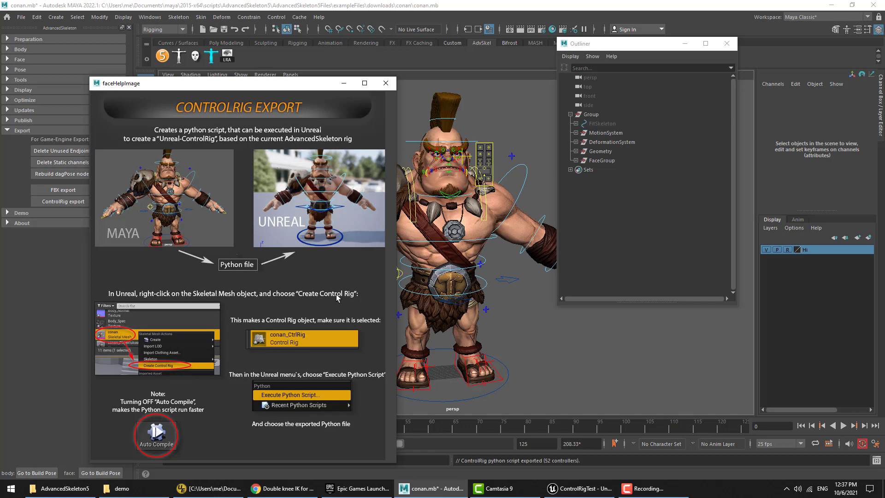
click(385, 83)
- Return to Unreal and check whether the conan skeletal mesh's actions offer Create Control Rig
click(831, 6)
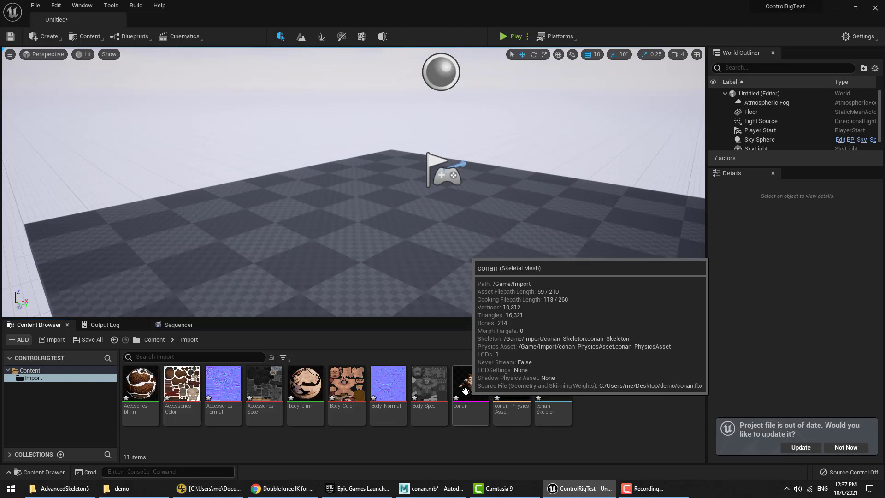
right_click(465, 393)
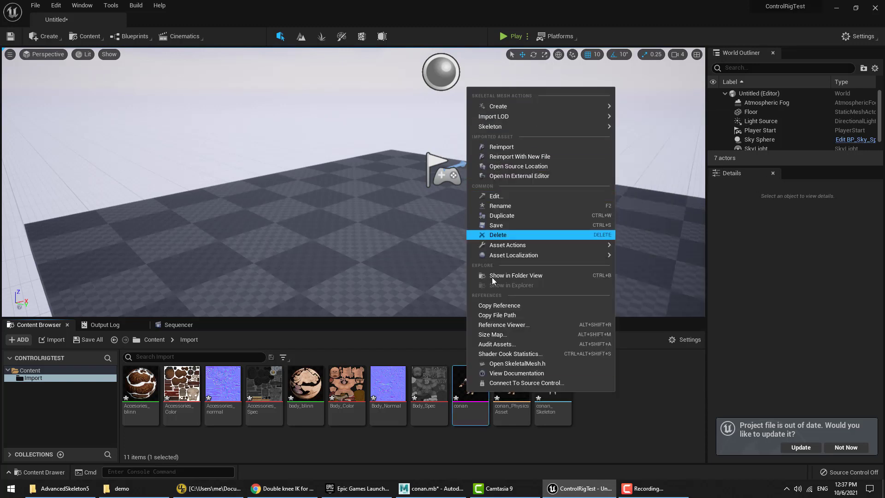
click(626, 410)
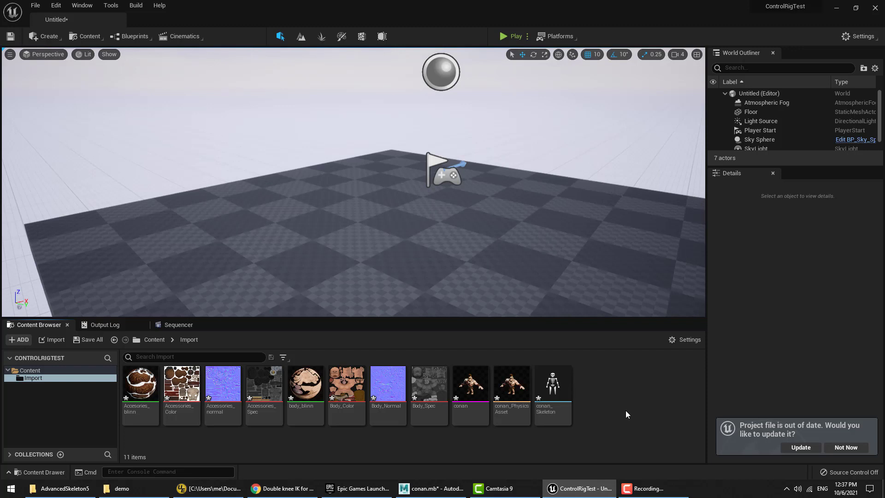
- Find the Control Rig plugin in the project's plugins and enable it, accepting the beta version
click(62, 9)
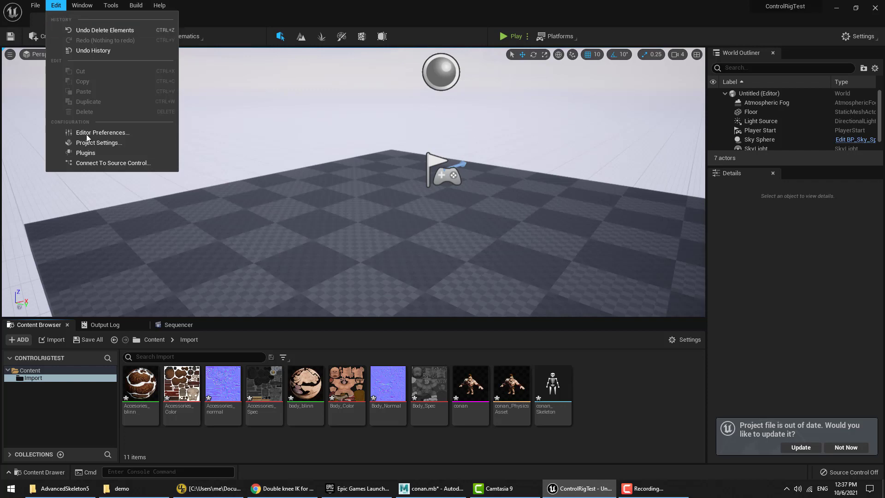
click(88, 154)
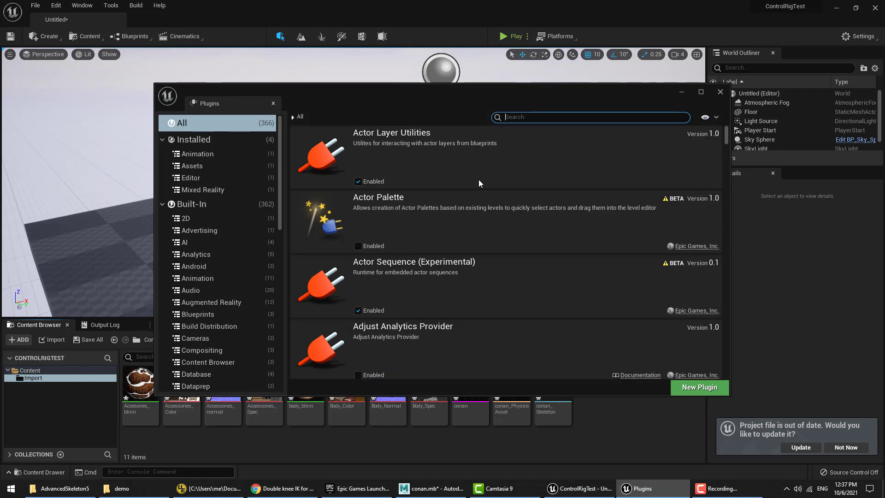
text(contro)
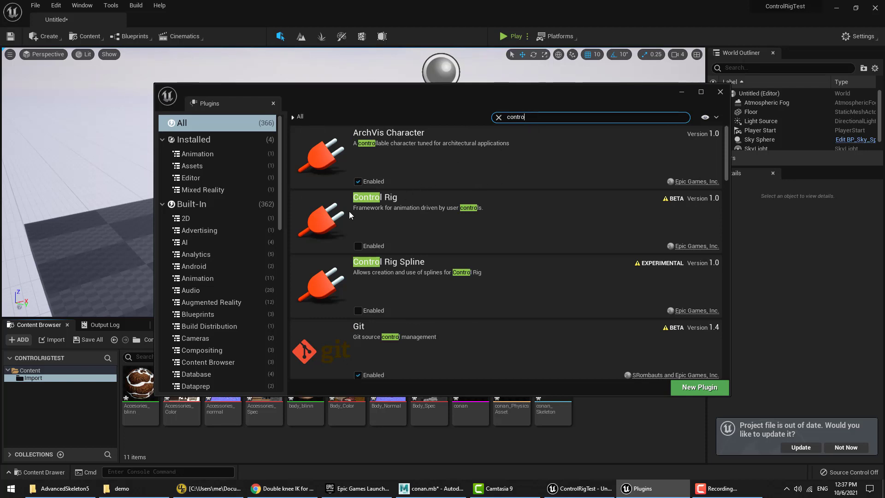
click(372, 246)
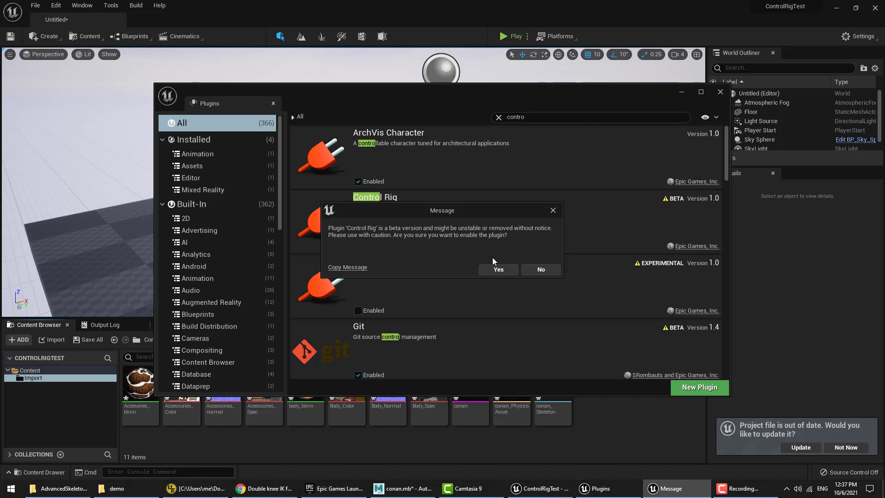
click(500, 269)
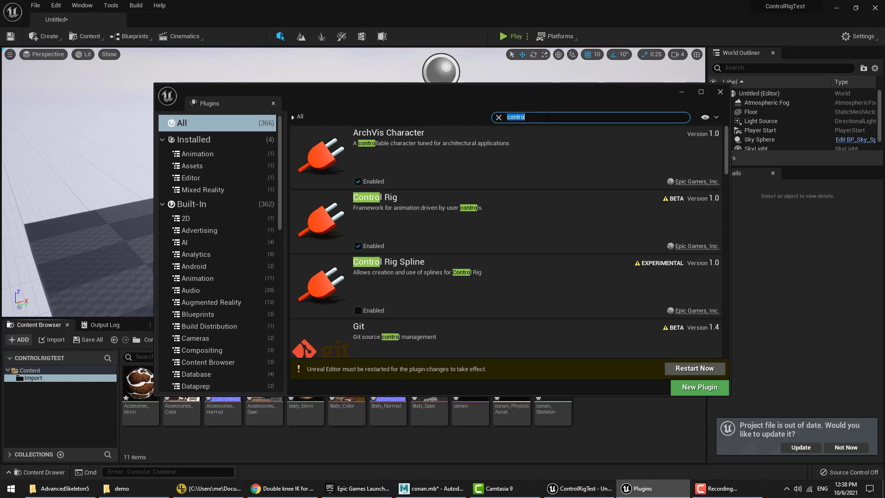
- Enable the Python Editor Script Plugin, restart the editor to apply both plugins, and close the plugin browser
text(python)
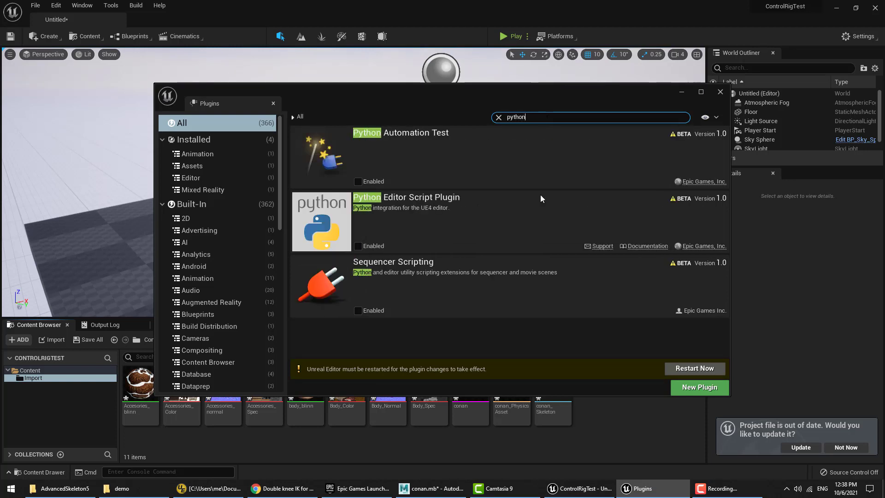
click(360, 247)
click(510, 271)
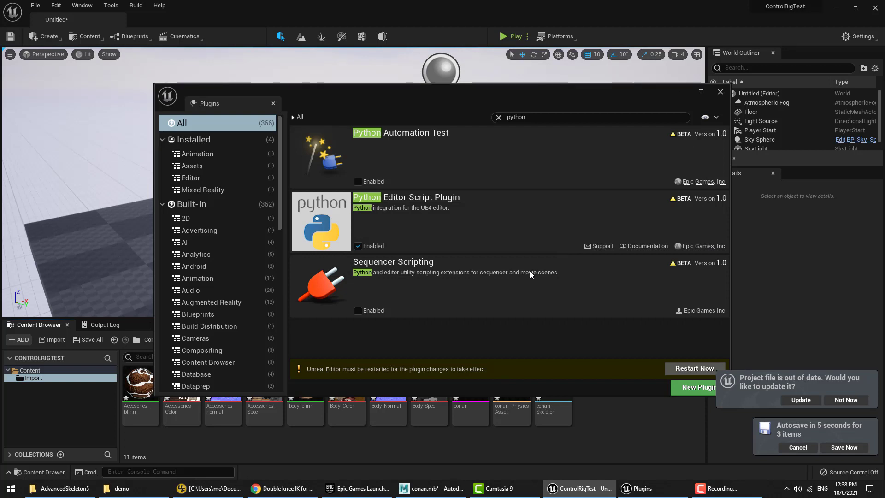
click(692, 369)
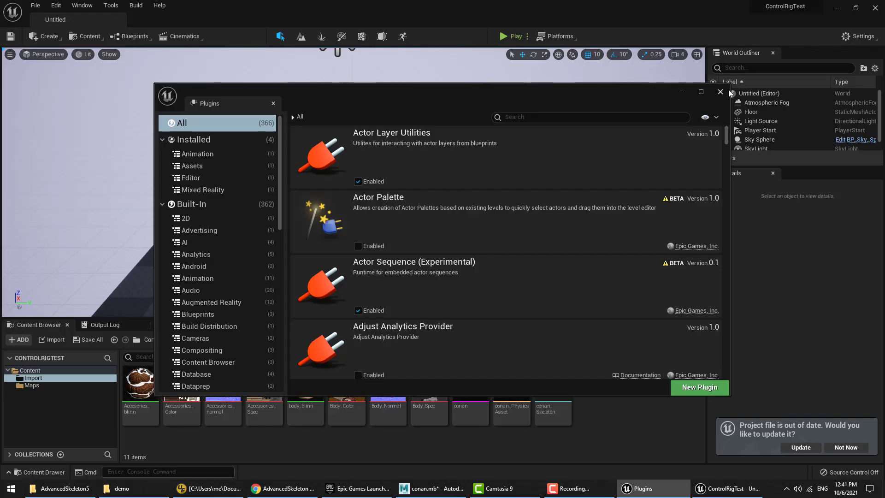
click(721, 92)
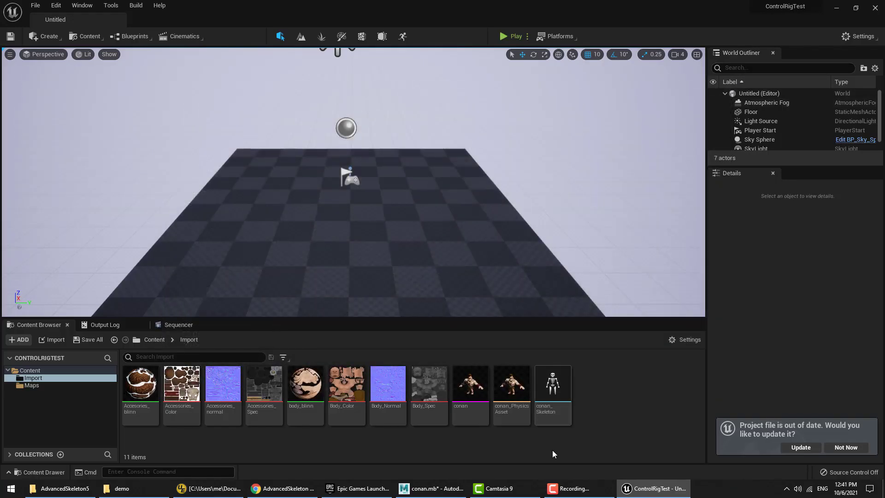
- Create a Control Rig from the conan skeletal mesh and open it for editing
click(470, 384)
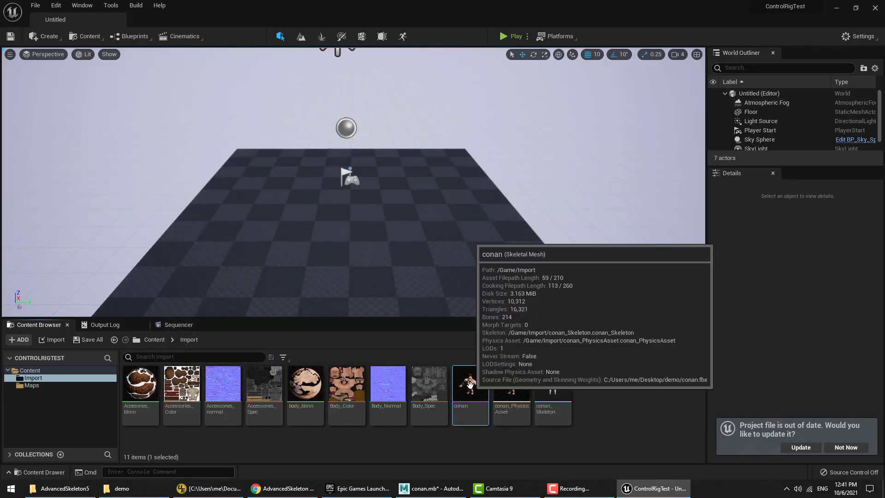
right_click(470, 384)
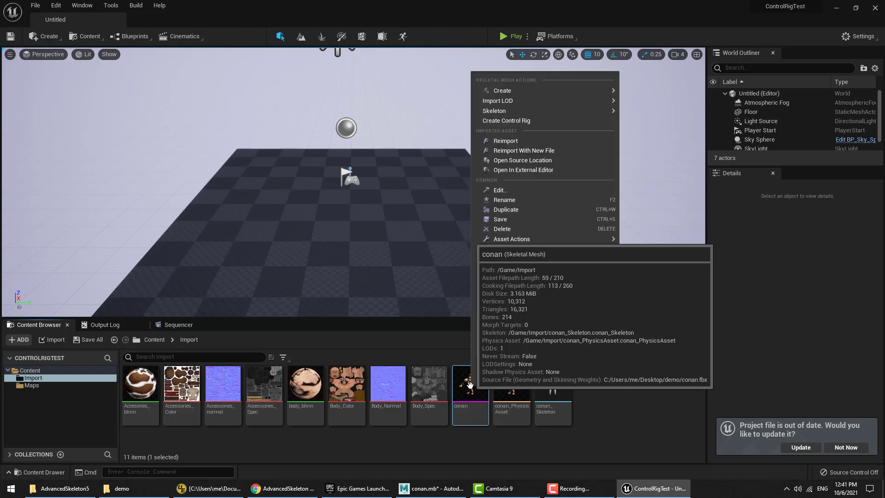
click(515, 122)
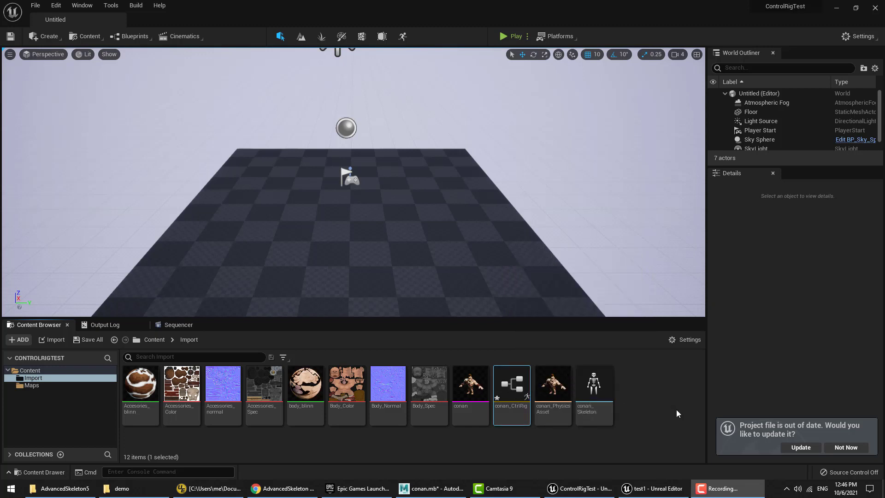
double_click(513, 388)
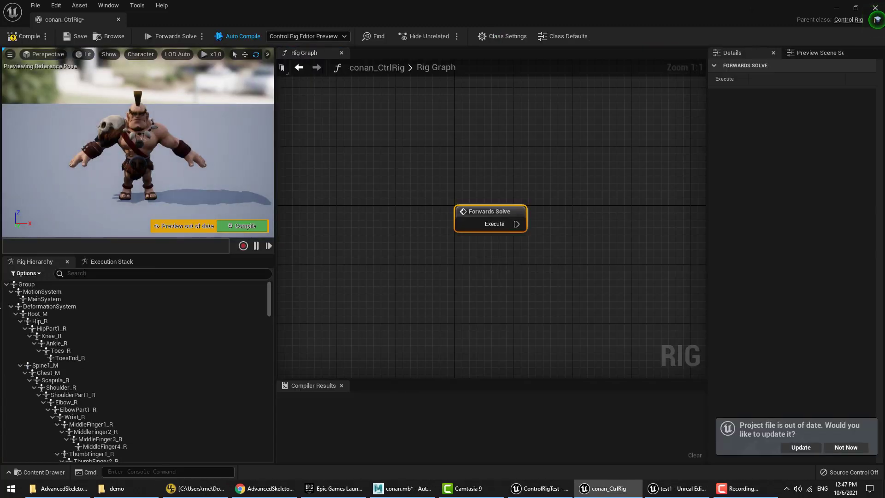
- Examine the rig graph around the Forwards Solve node and the MotionSystem, DeformationSystem and Geometry branches of the rig hierarchy
click(7, 284)
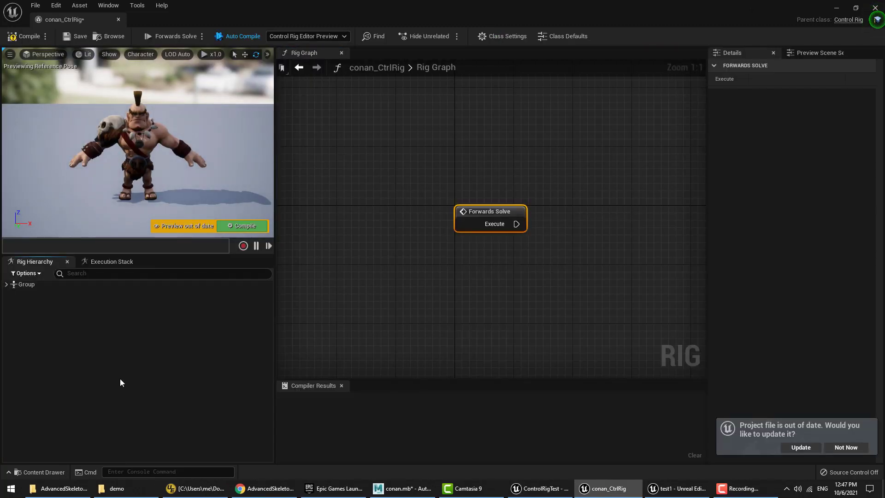
scroll(554, 249, down, 4)
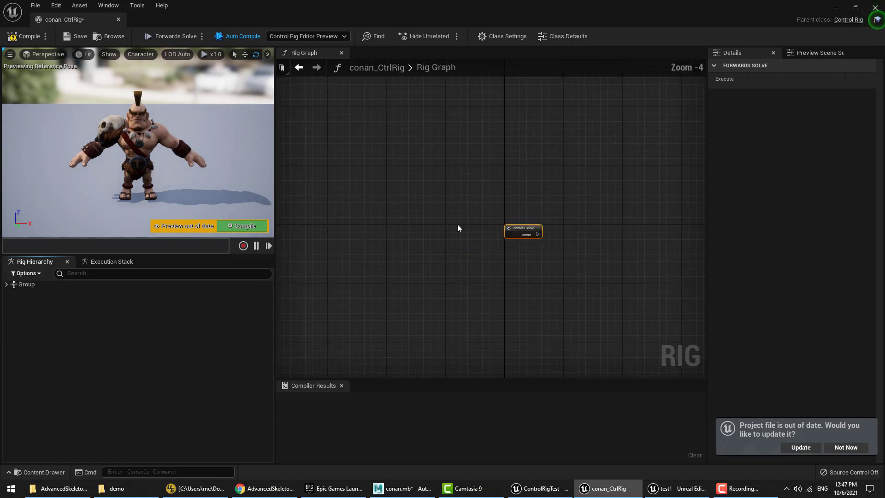
right_drag(547, 235, 522, 164)
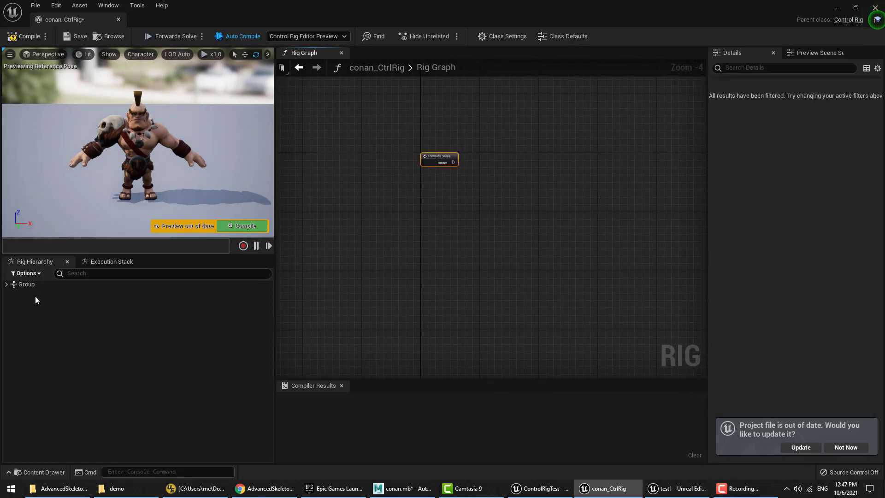
click(7, 284)
click(11, 306)
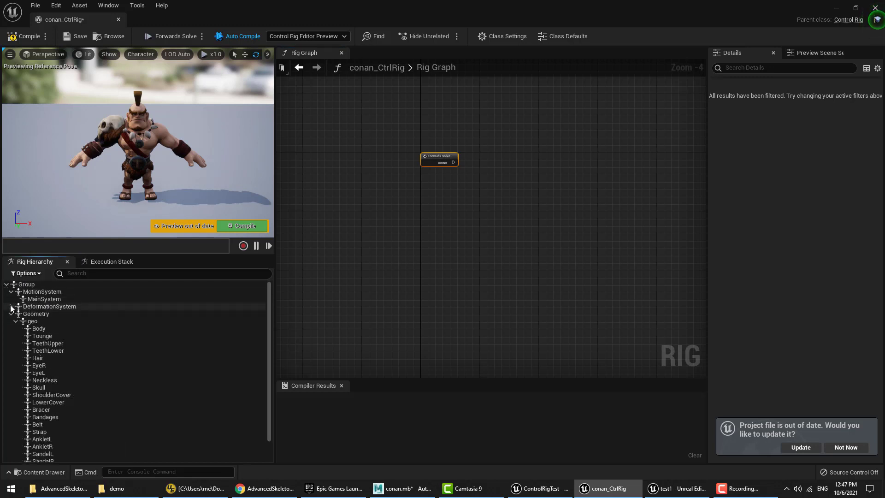
click(12, 315)
click(37, 313)
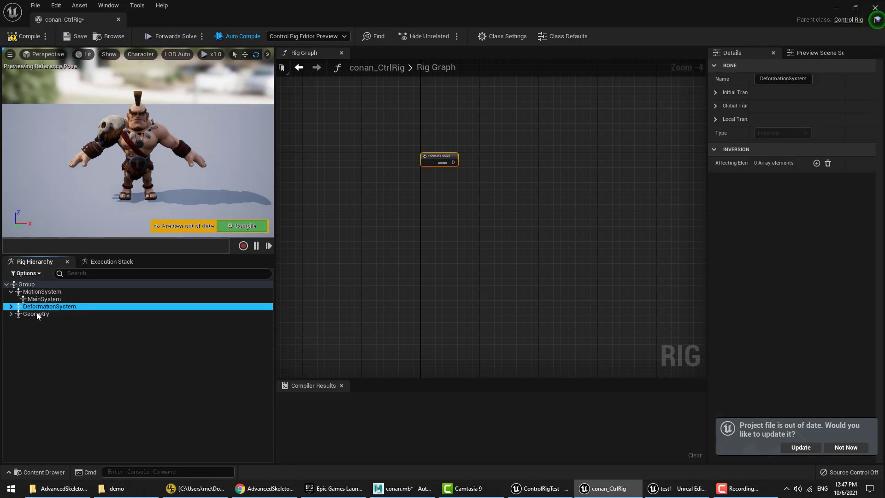
click(145, 346)
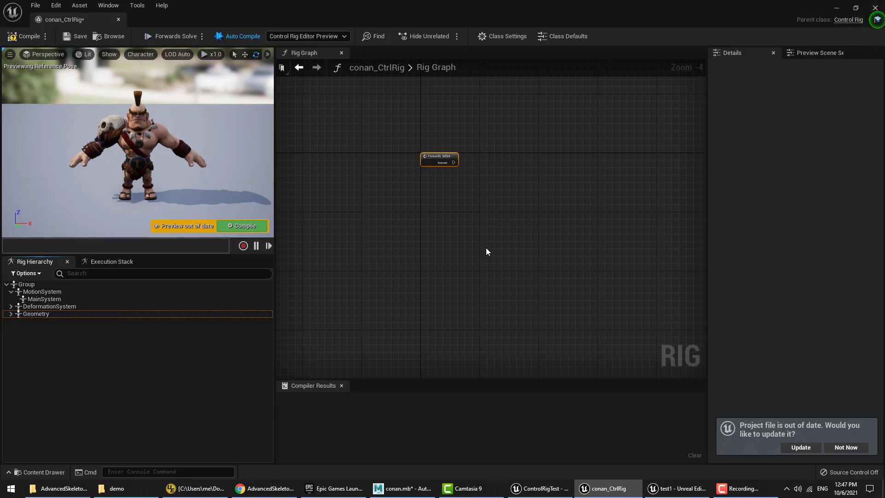
- Turn off automatic compiling for the conan control rig and close its editor
click(239, 39)
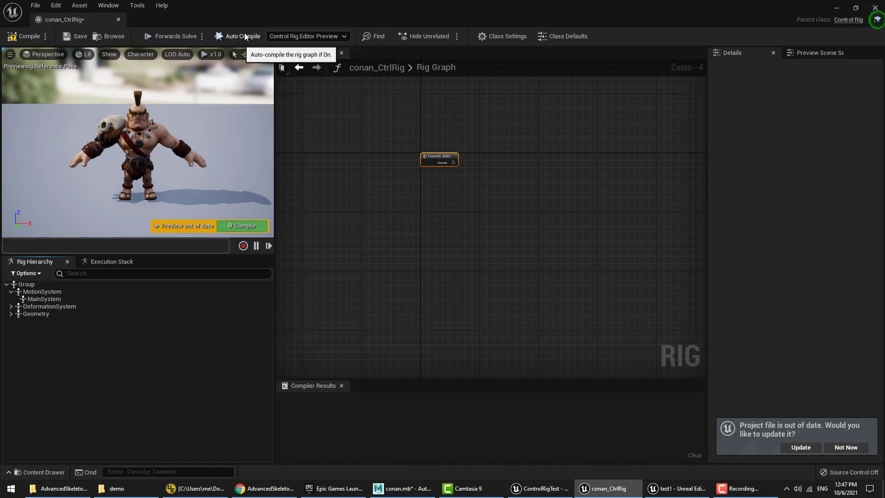
click(875, 8)
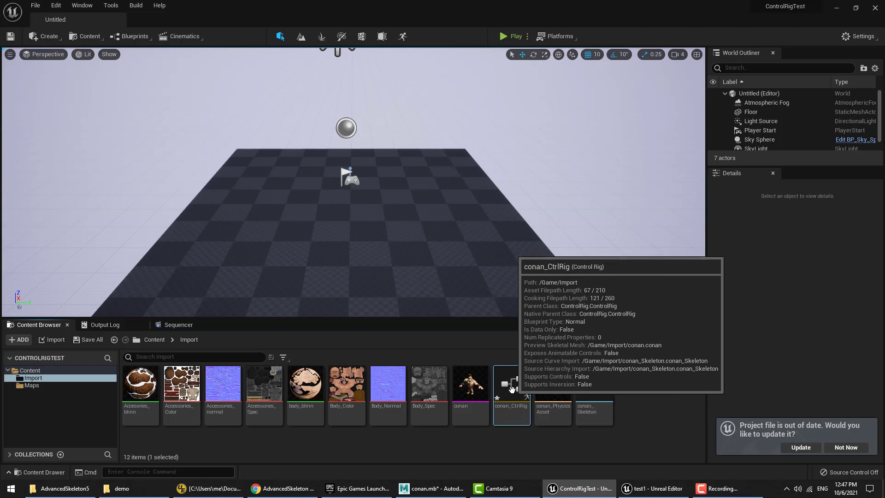
- Examine where the Python script commands are located in the ControlRigTest project and in the test1 project
click(112, 6)
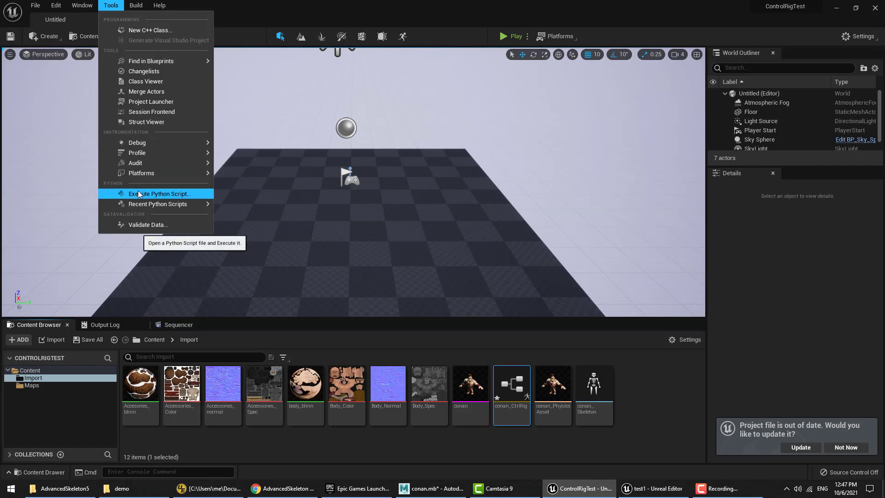
click(109, 6)
click(659, 491)
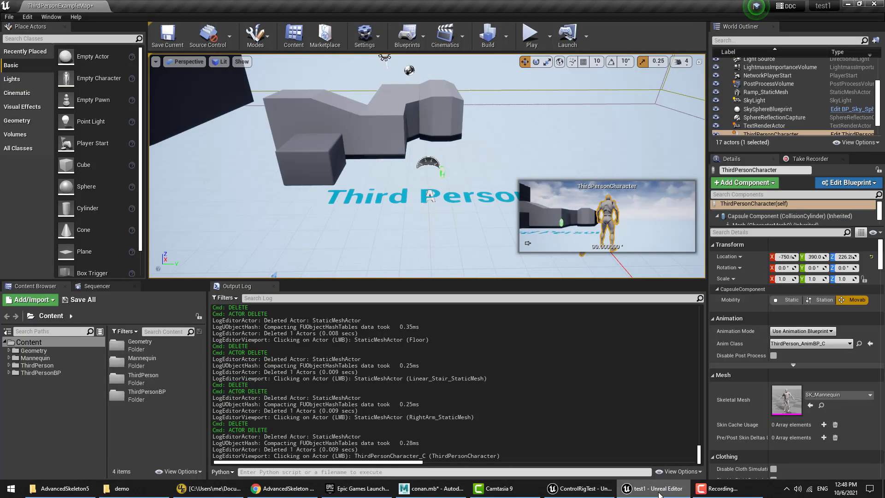
click(9, 17)
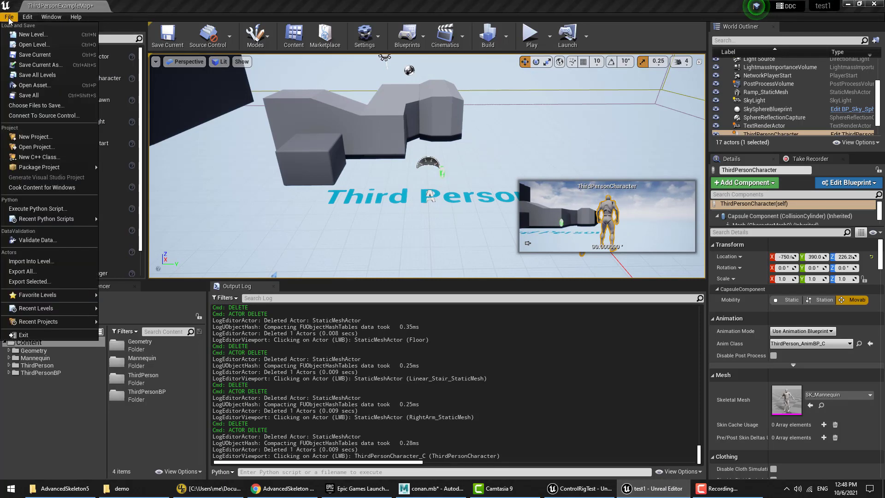
click(9, 17)
click(8, 17)
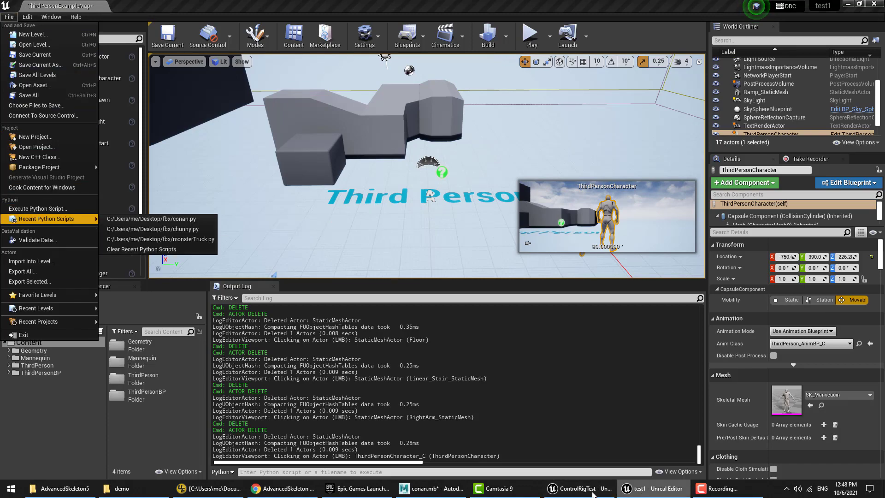
click(579, 488)
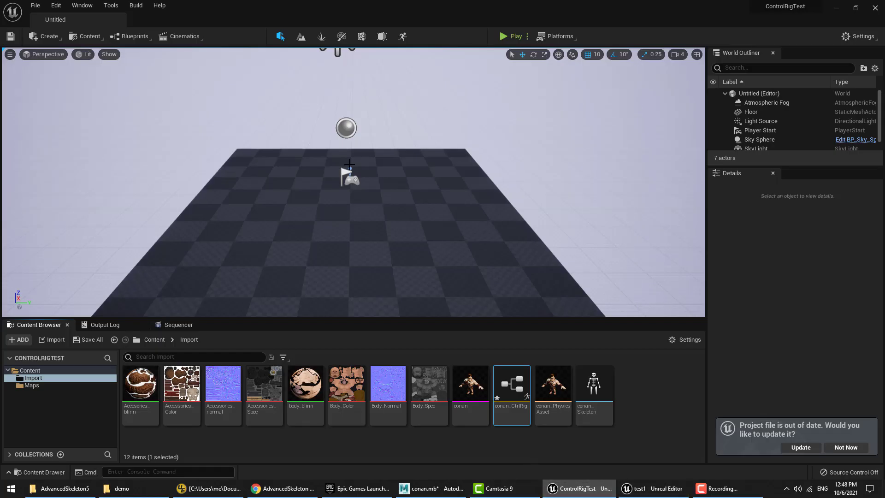
- Execute the Python script conan.py from the demo folder on the Desktop in the ControlRigTest project
click(136, 5)
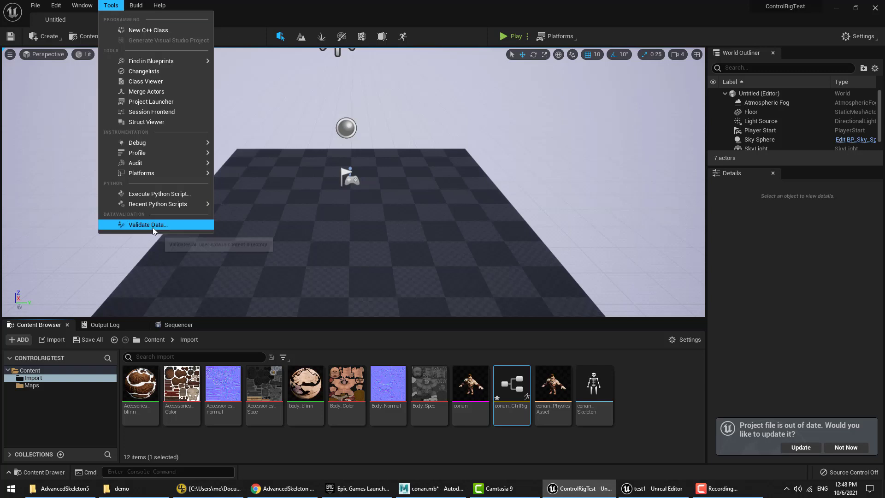
click(162, 195)
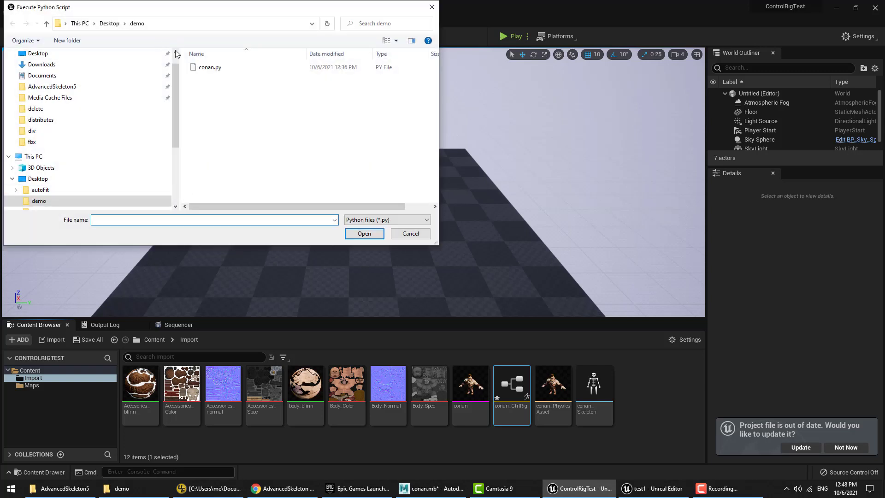
click(216, 70)
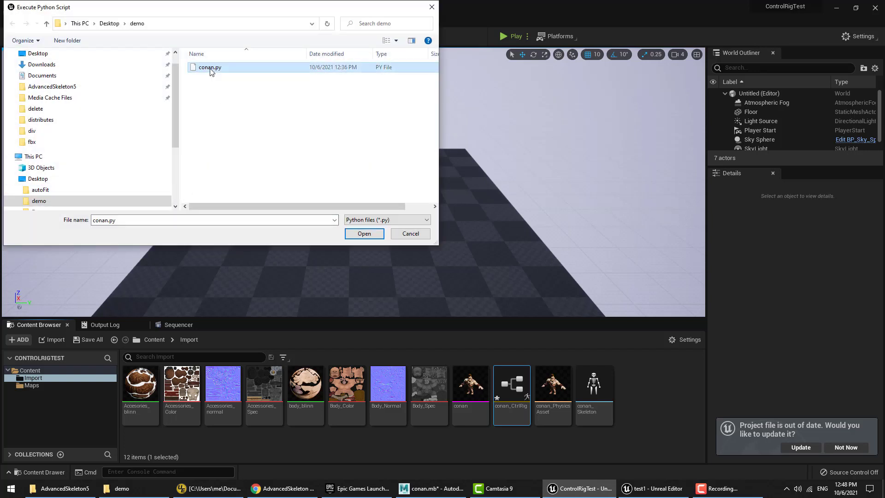
click(361, 234)
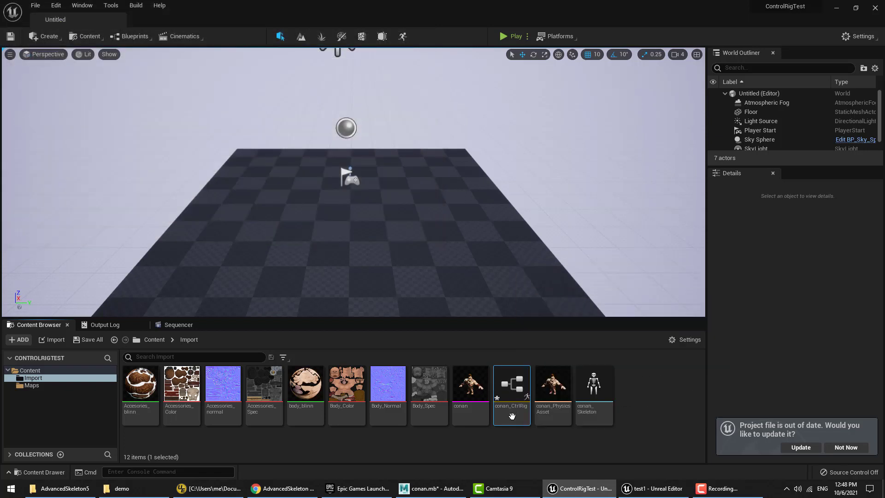
- Open the conan_CtrlRig asset and inspect its controls on the character in the preview
double_click(512, 391)
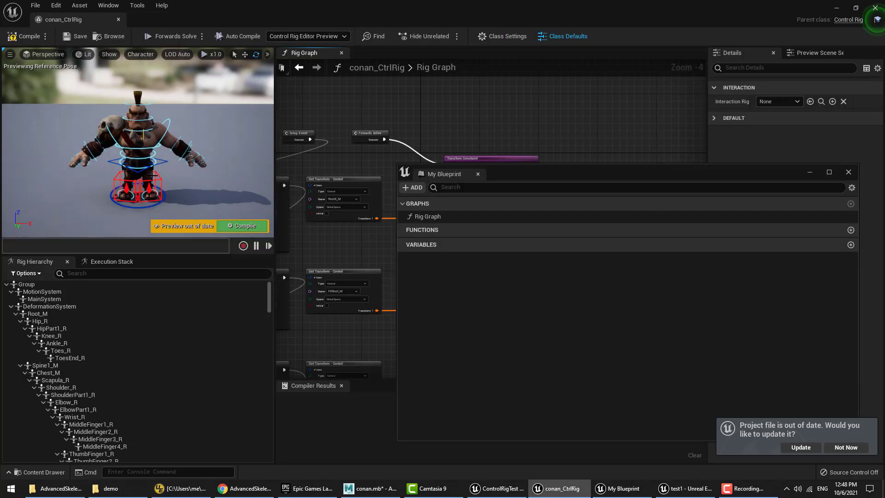
scroll(154, 175, up, 3)
mouse_move(153, 175)
right_down()
mouse_move(154, 202)
mouse_move(159, 177)
right_up()
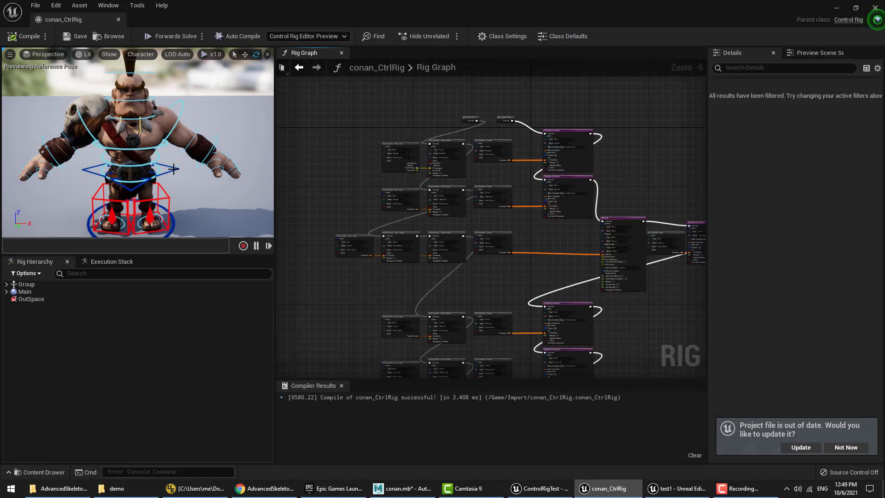
- Test the FK controls by rotating RootX_M and the right-hand index finger control FKIndexFinger1_R
click(173, 169)
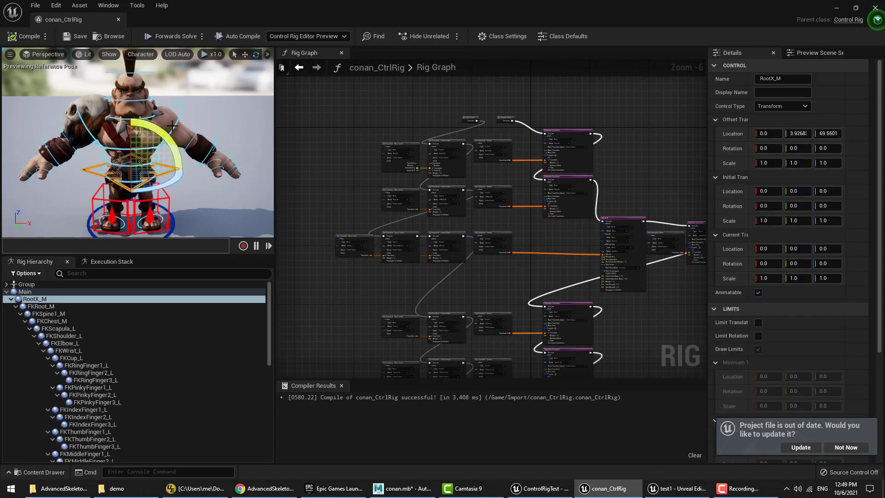
drag(171, 125, 174, 129)
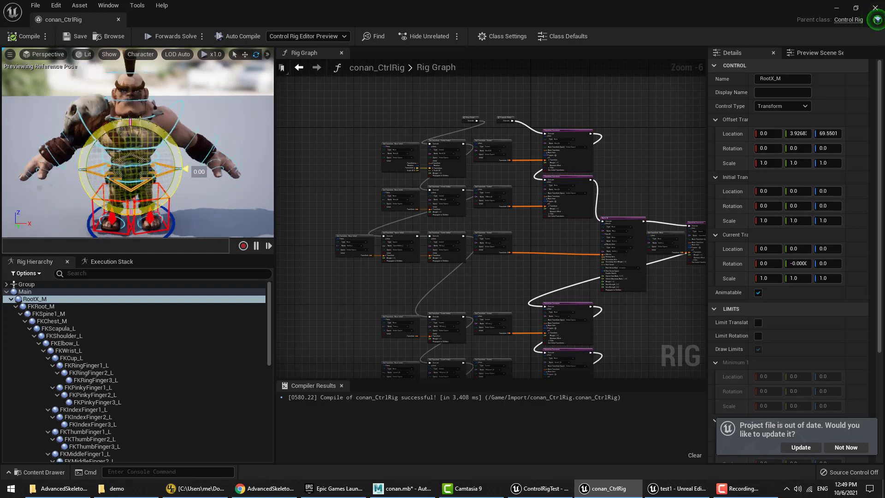
click(83, 122)
drag(69, 87, 54, 150)
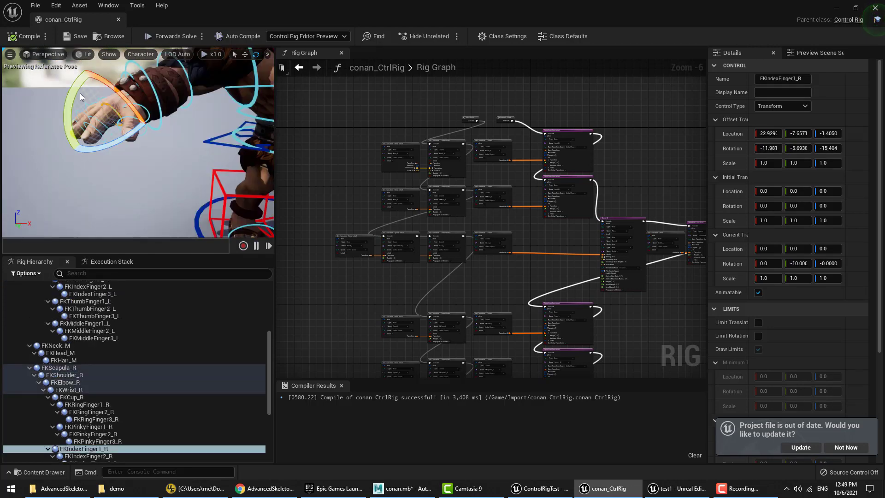
drag(80, 97, 222, 129)
- Test the right leg's IK by moving the IKLeg_R and PoleIKLeg_R controls, and close the rig editor
middle_drag(226, 159, 145, 144)
click(150, 146)
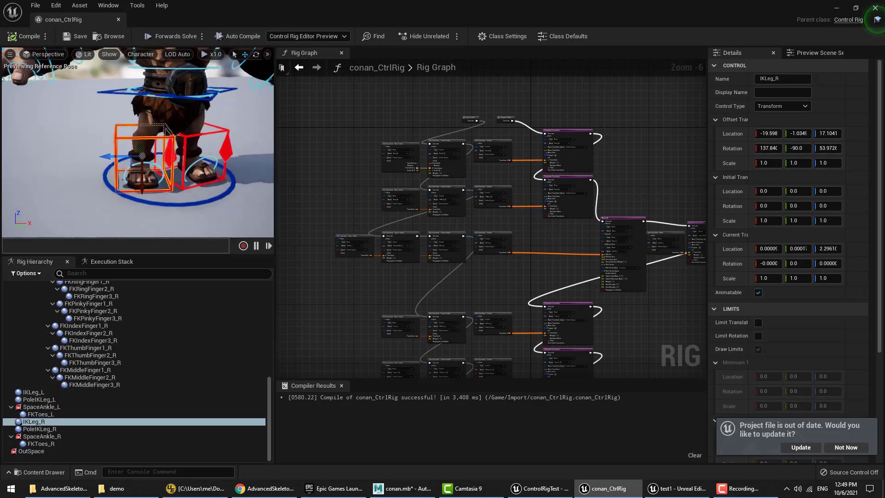
alt+drag(144, 144, 180, 143)
alt+drag(161, 172, 206, 144)
click(177, 149)
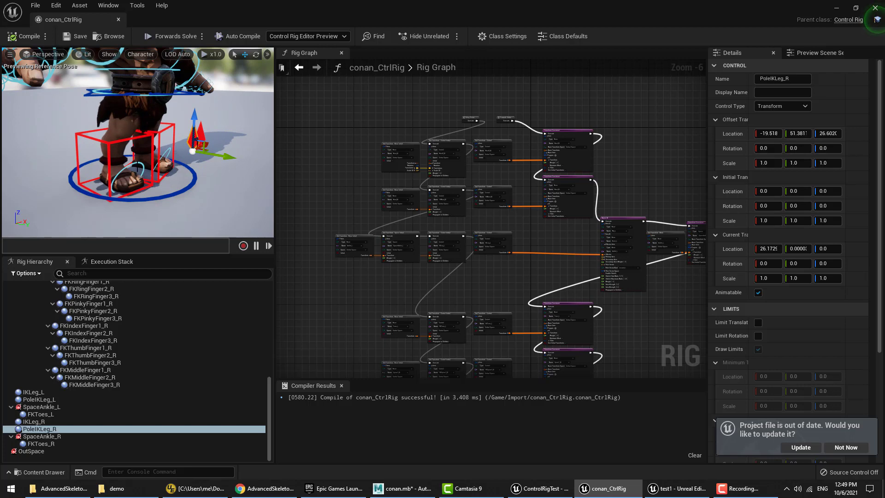
click(875, 9)
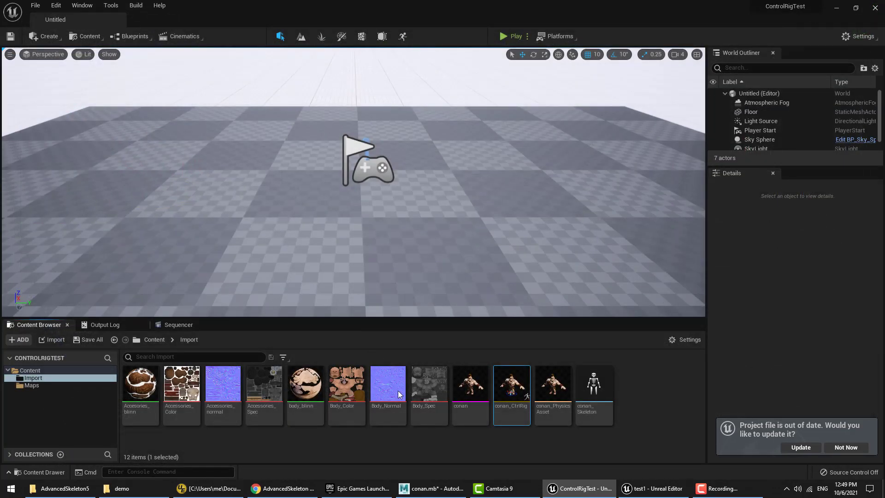
- Place the conan_CtrlRig asset from the Import folder into the level
click(566, 434)
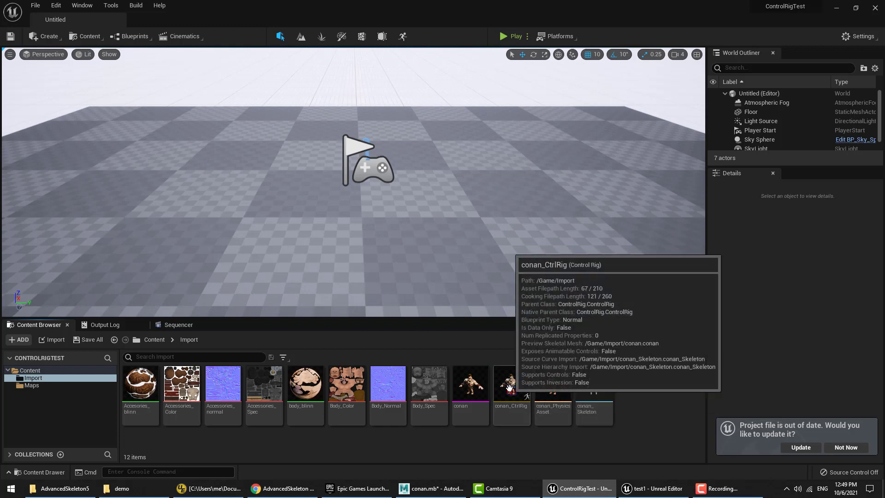
drag(511, 385, 326, 232)
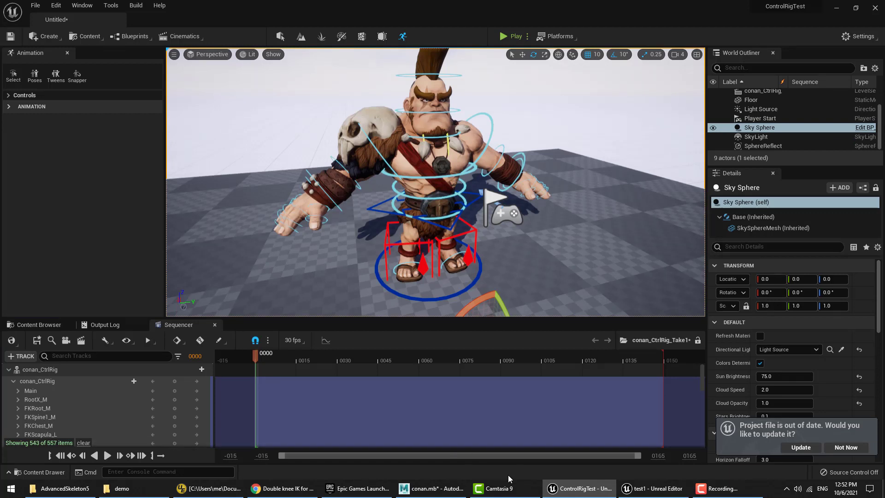
- Switch to Maya to compare the original conan rig, and return to the ControlRigTest project in Unreal
click(433, 488)
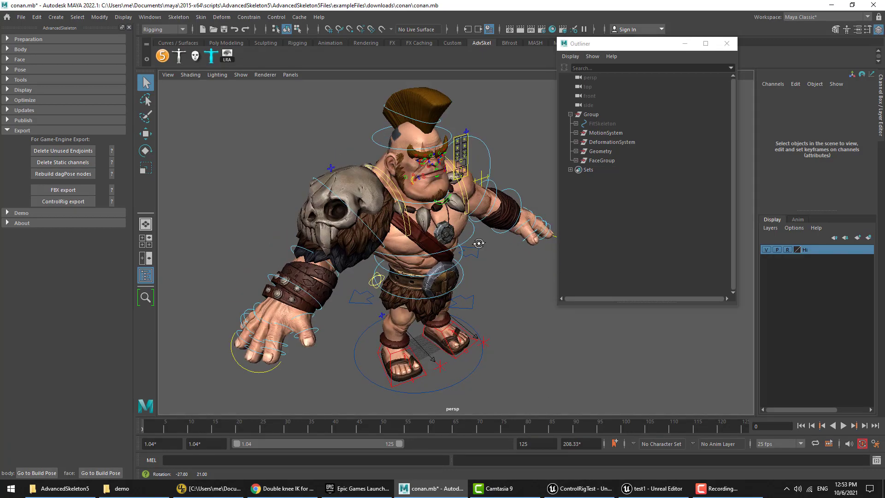
click(599, 489)
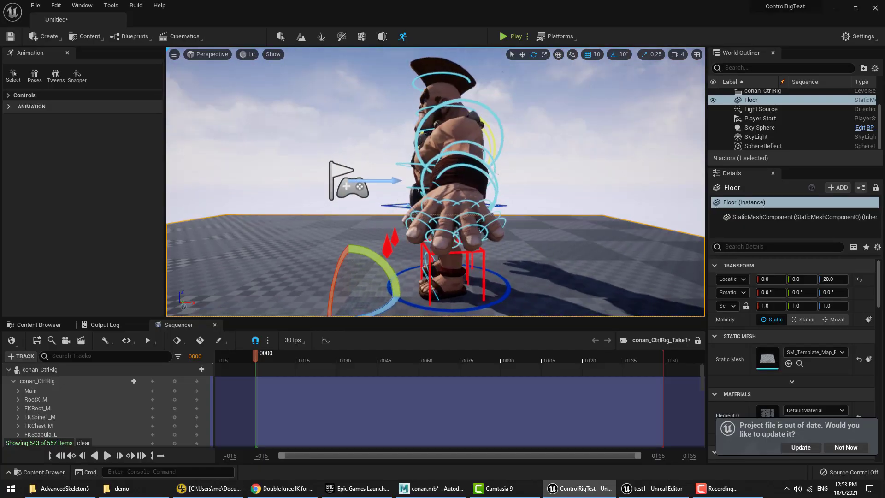